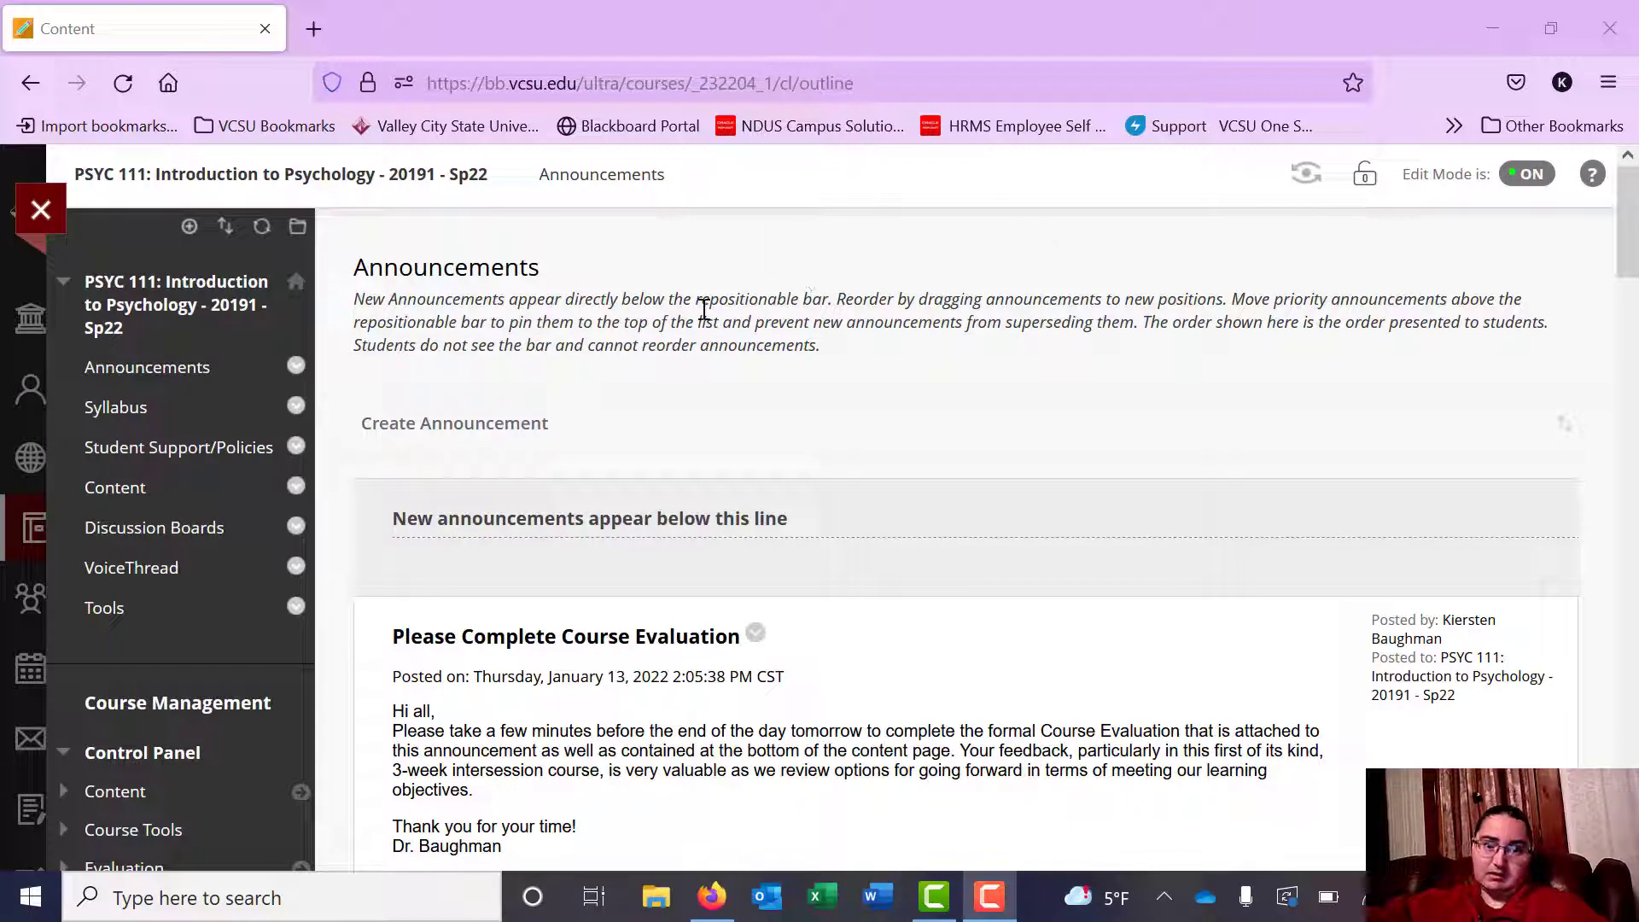
pyautogui.click(191, 228)
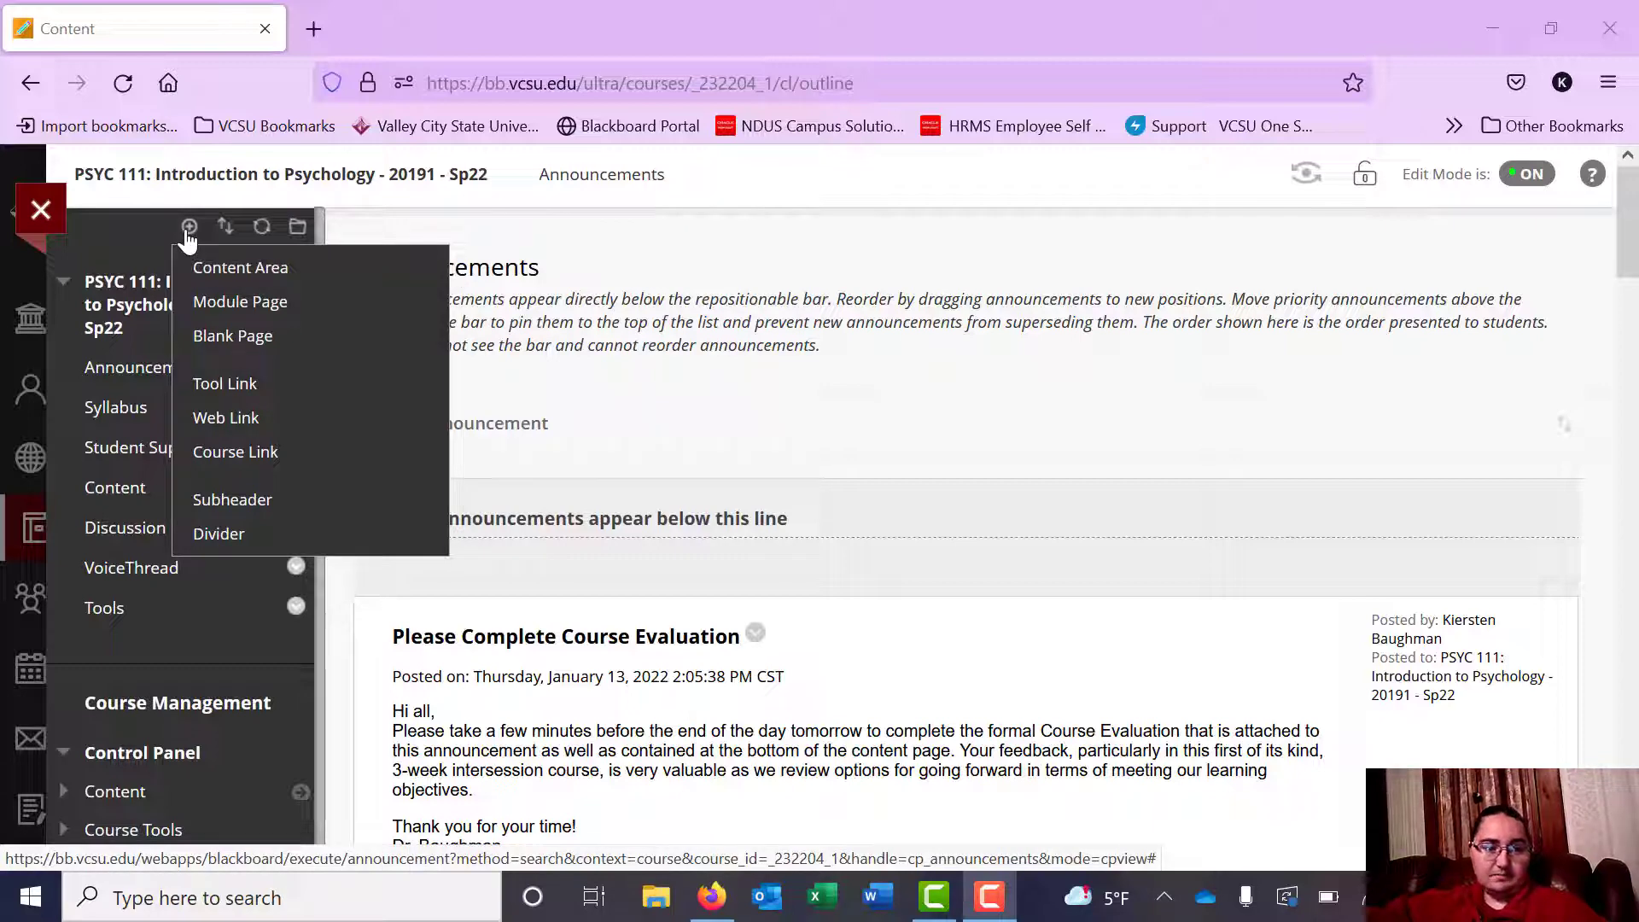
pyautogui.click(224, 393)
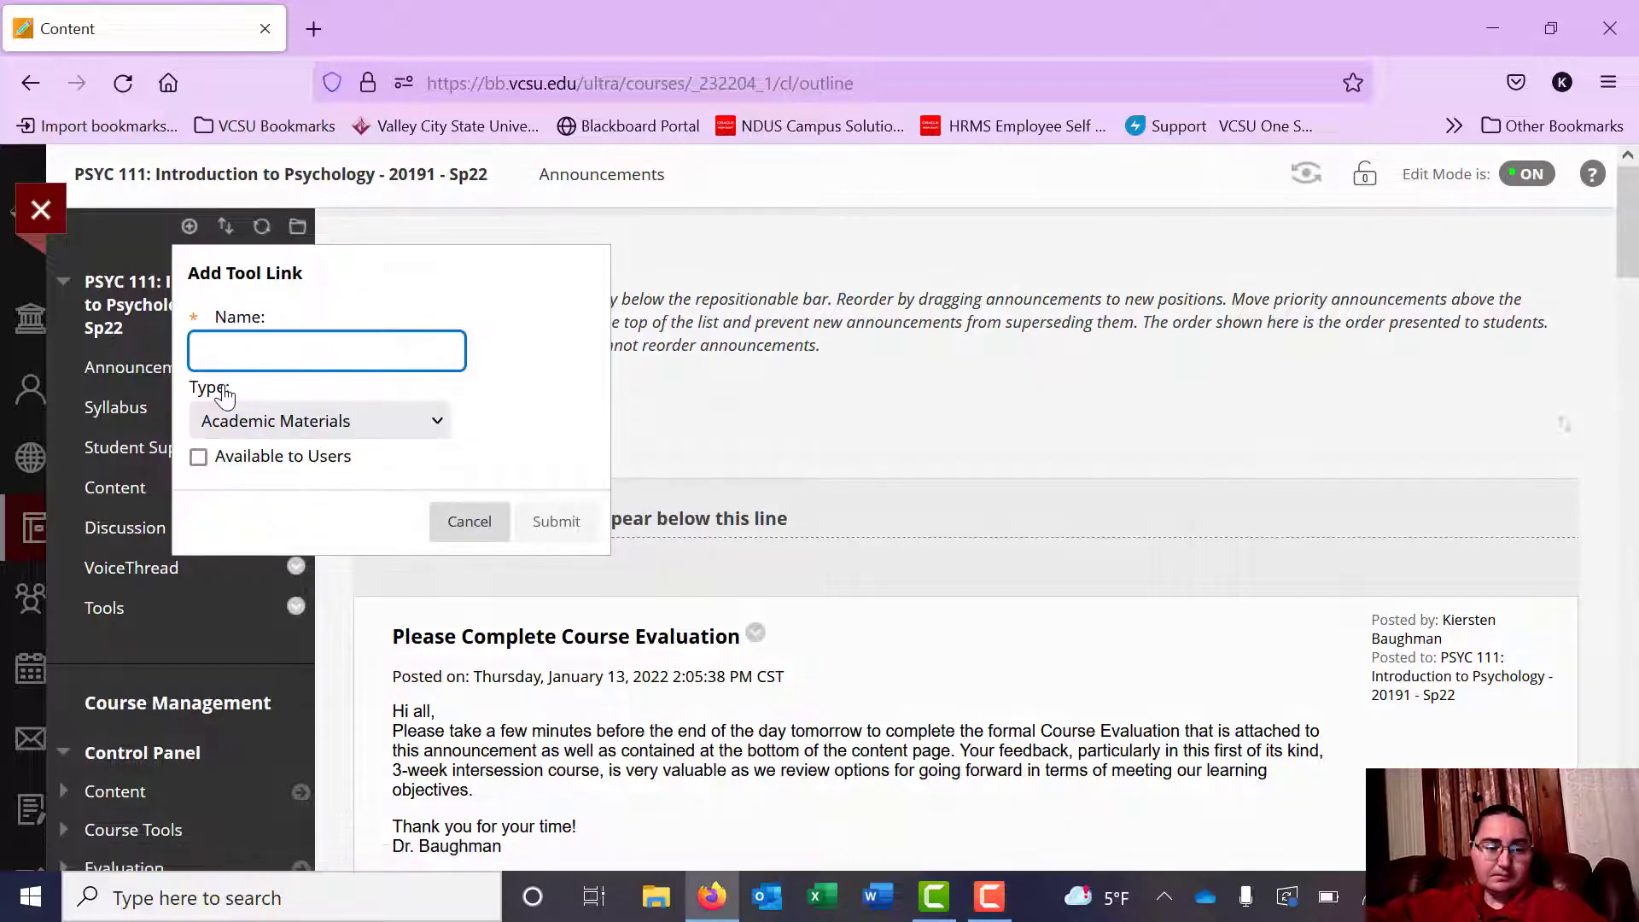
pyautogui.write('Vo')
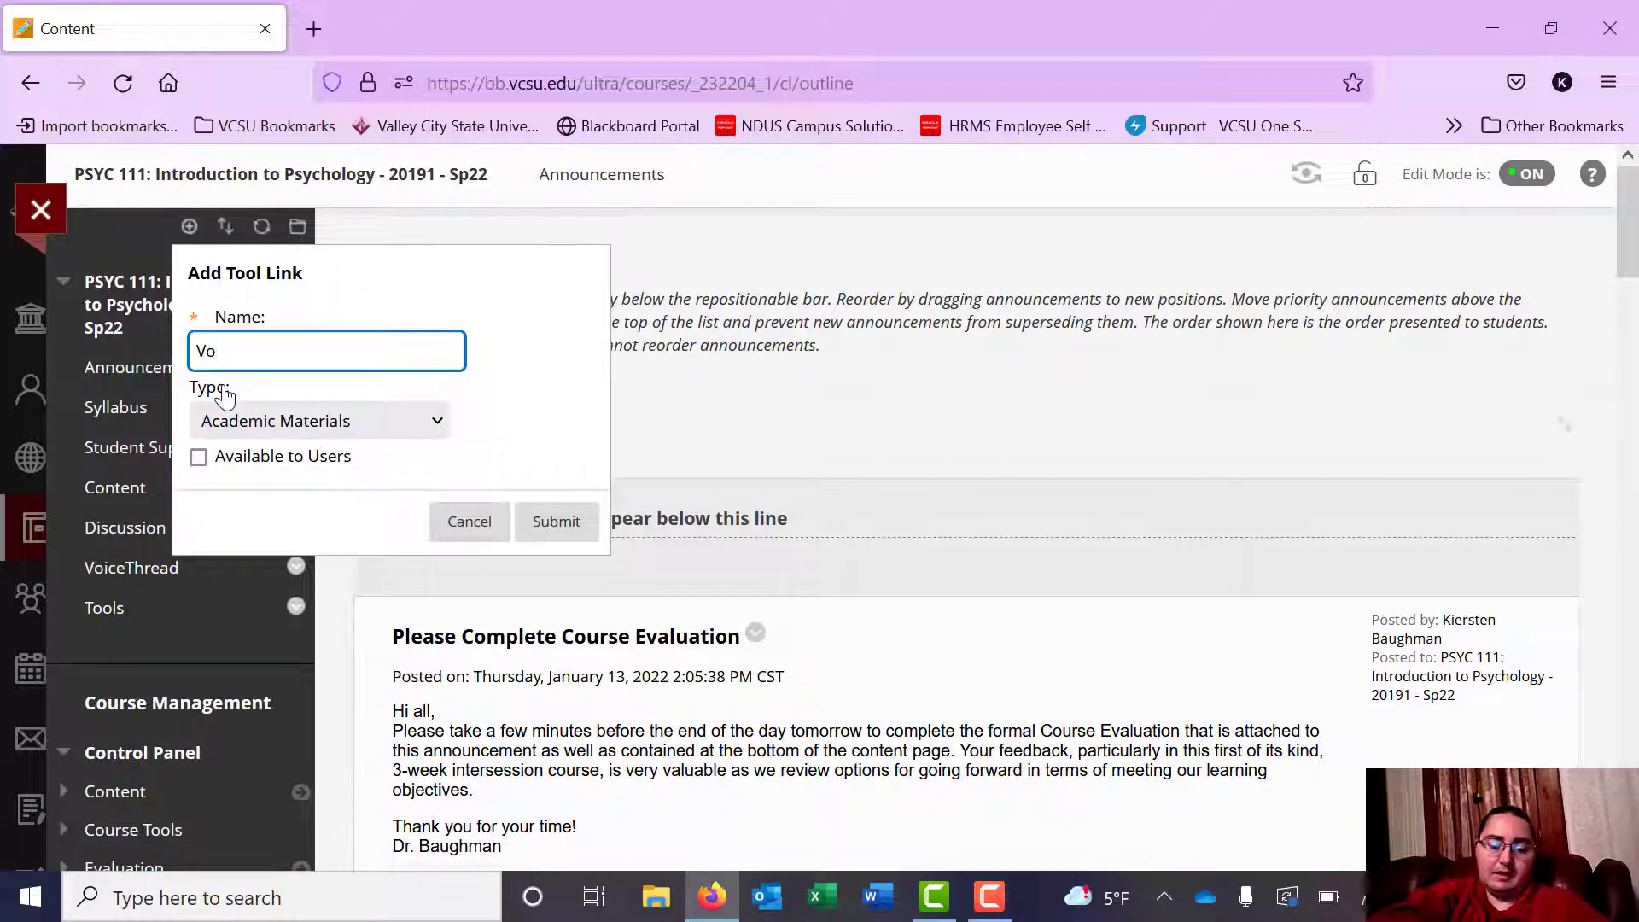
pyautogui.write('iceThread')
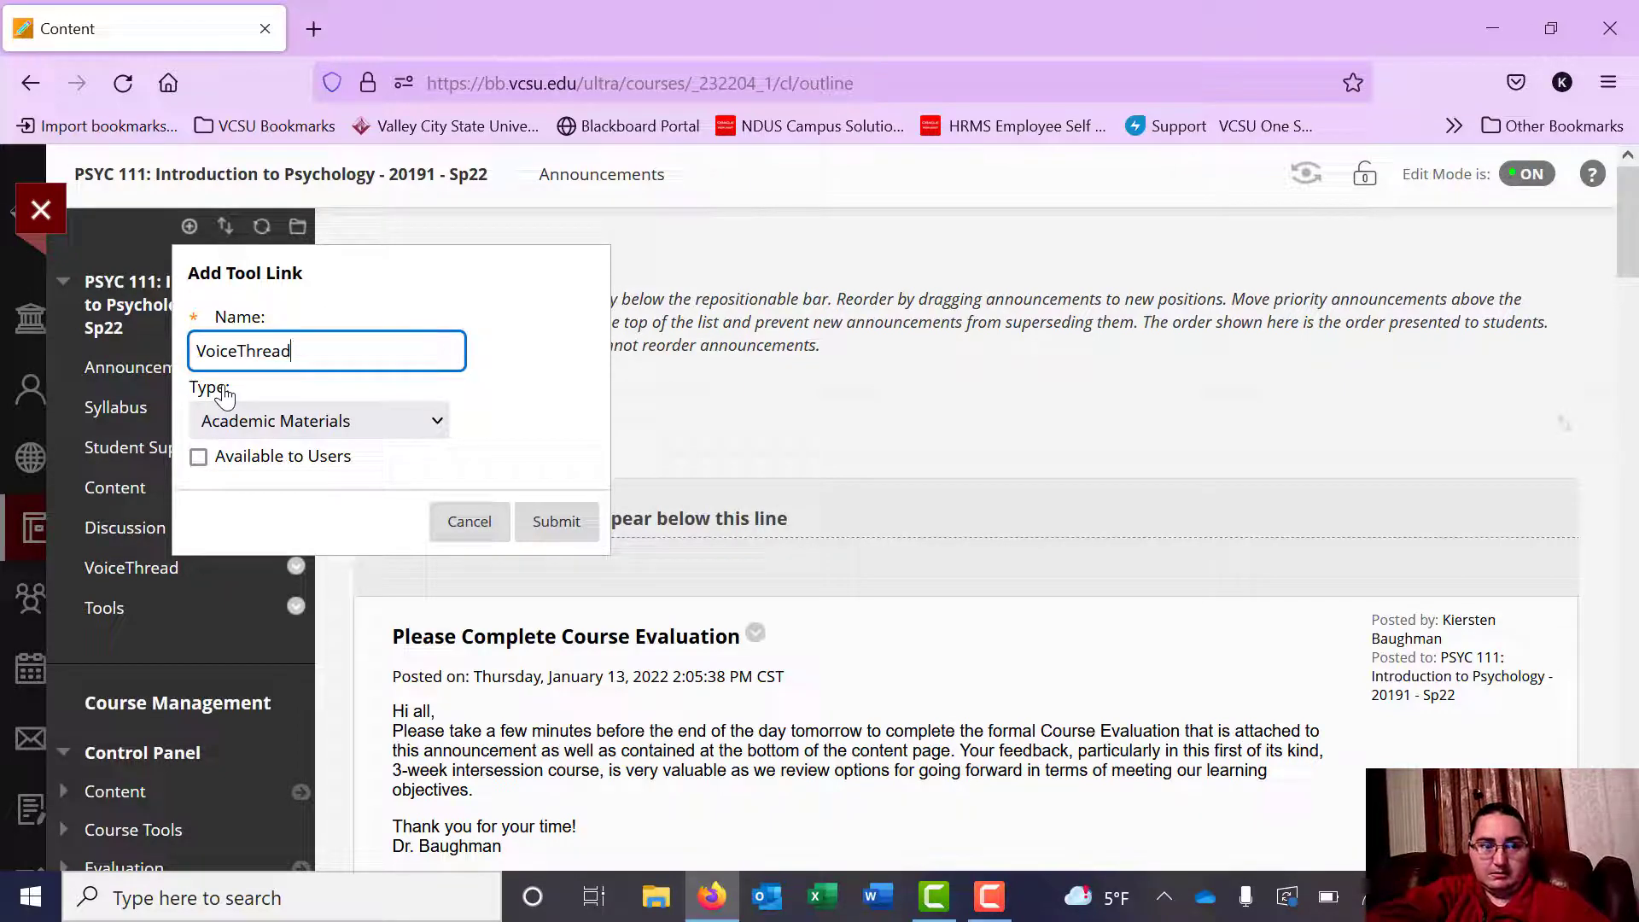
pyautogui.click(442, 423)
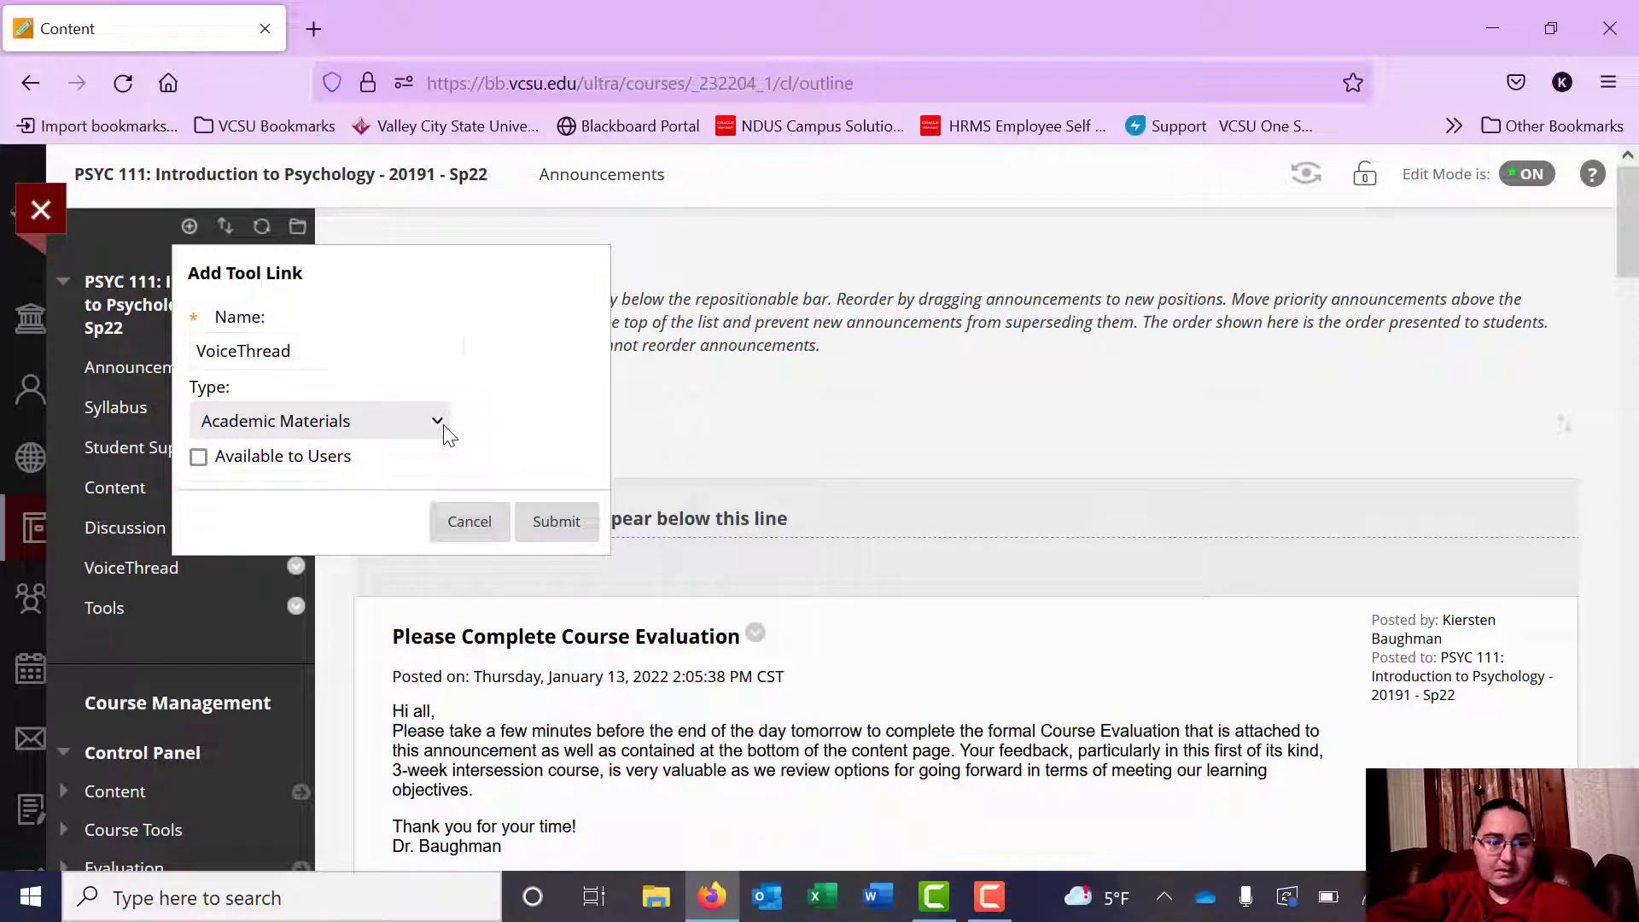
pyautogui.moveTo(449, 499); pyautogui.dragTo(461, 751)
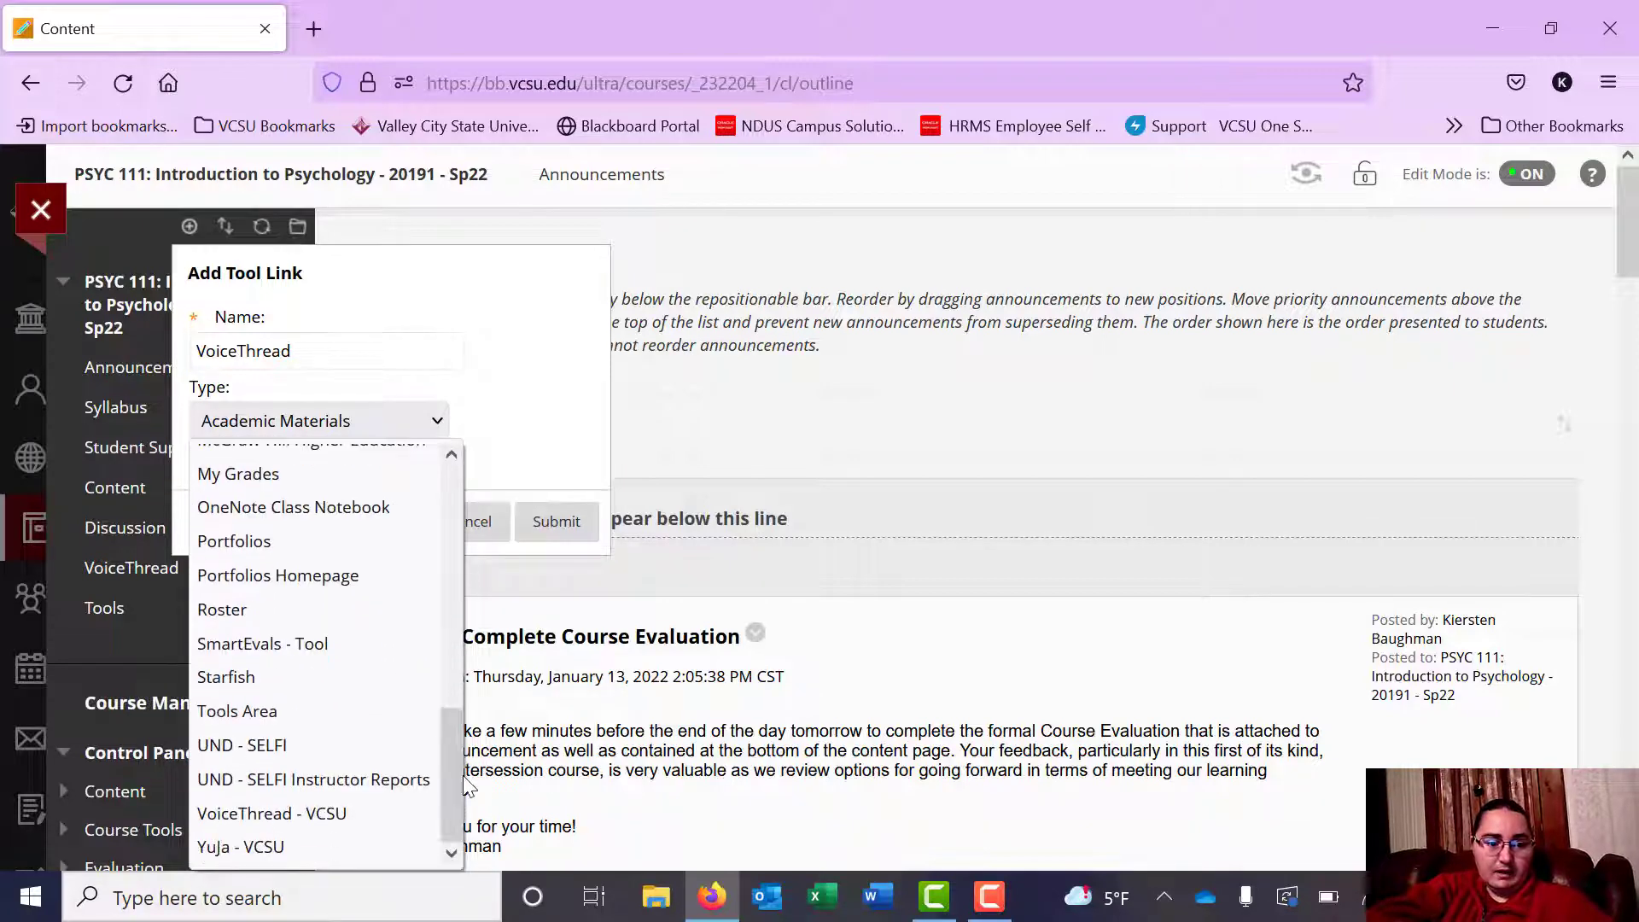
pyautogui.click(334, 825)
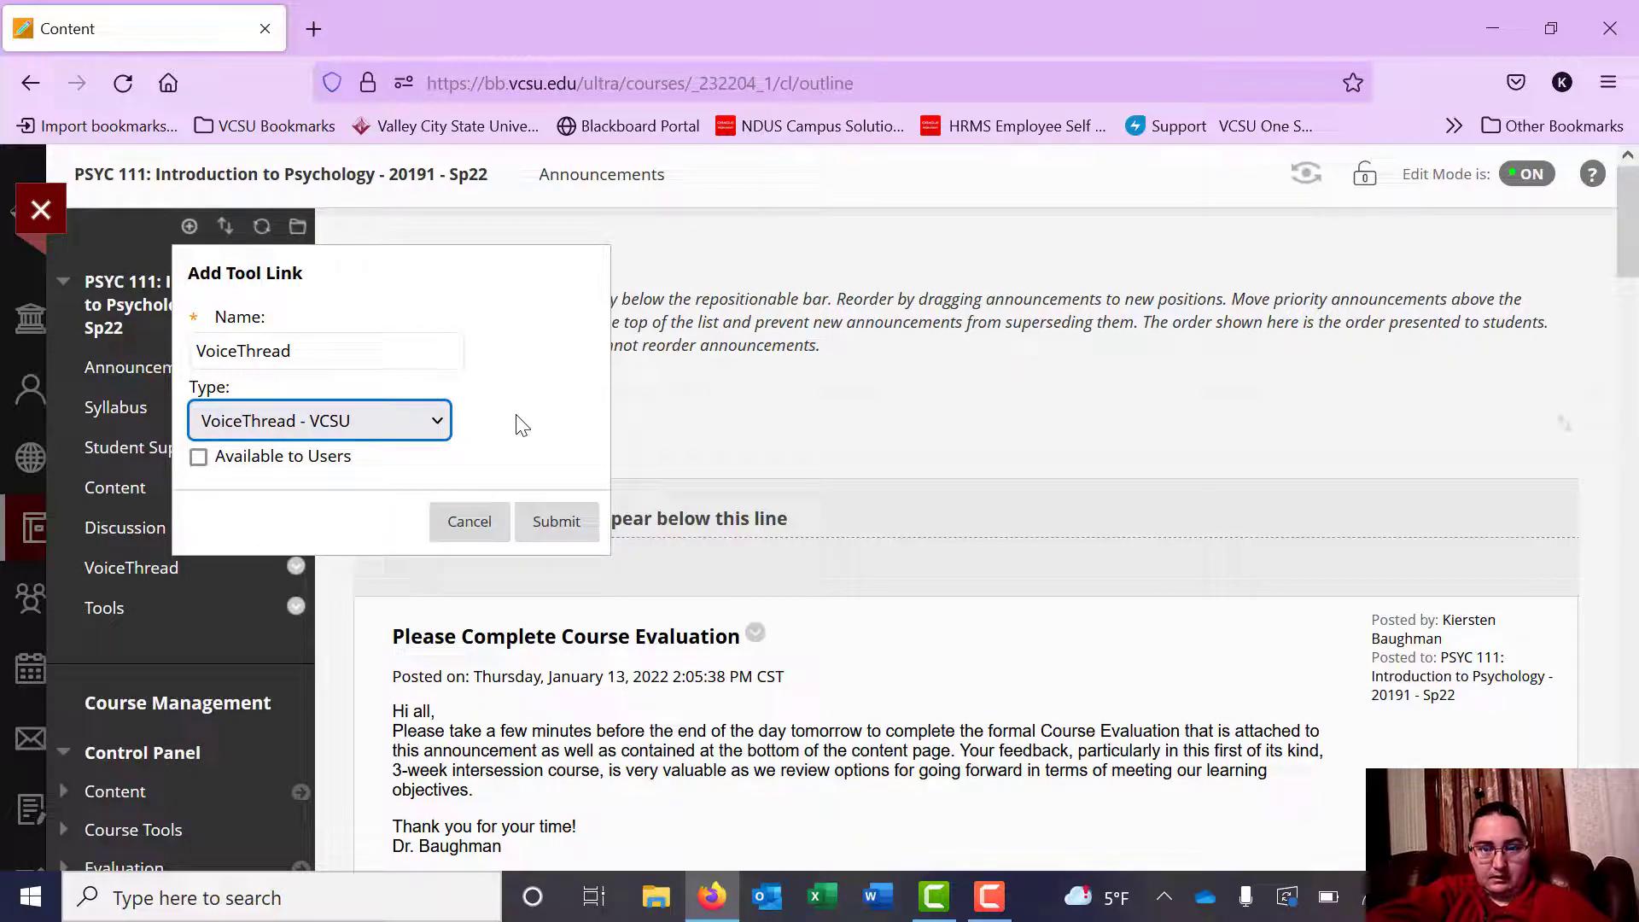
pyautogui.click(199, 458)
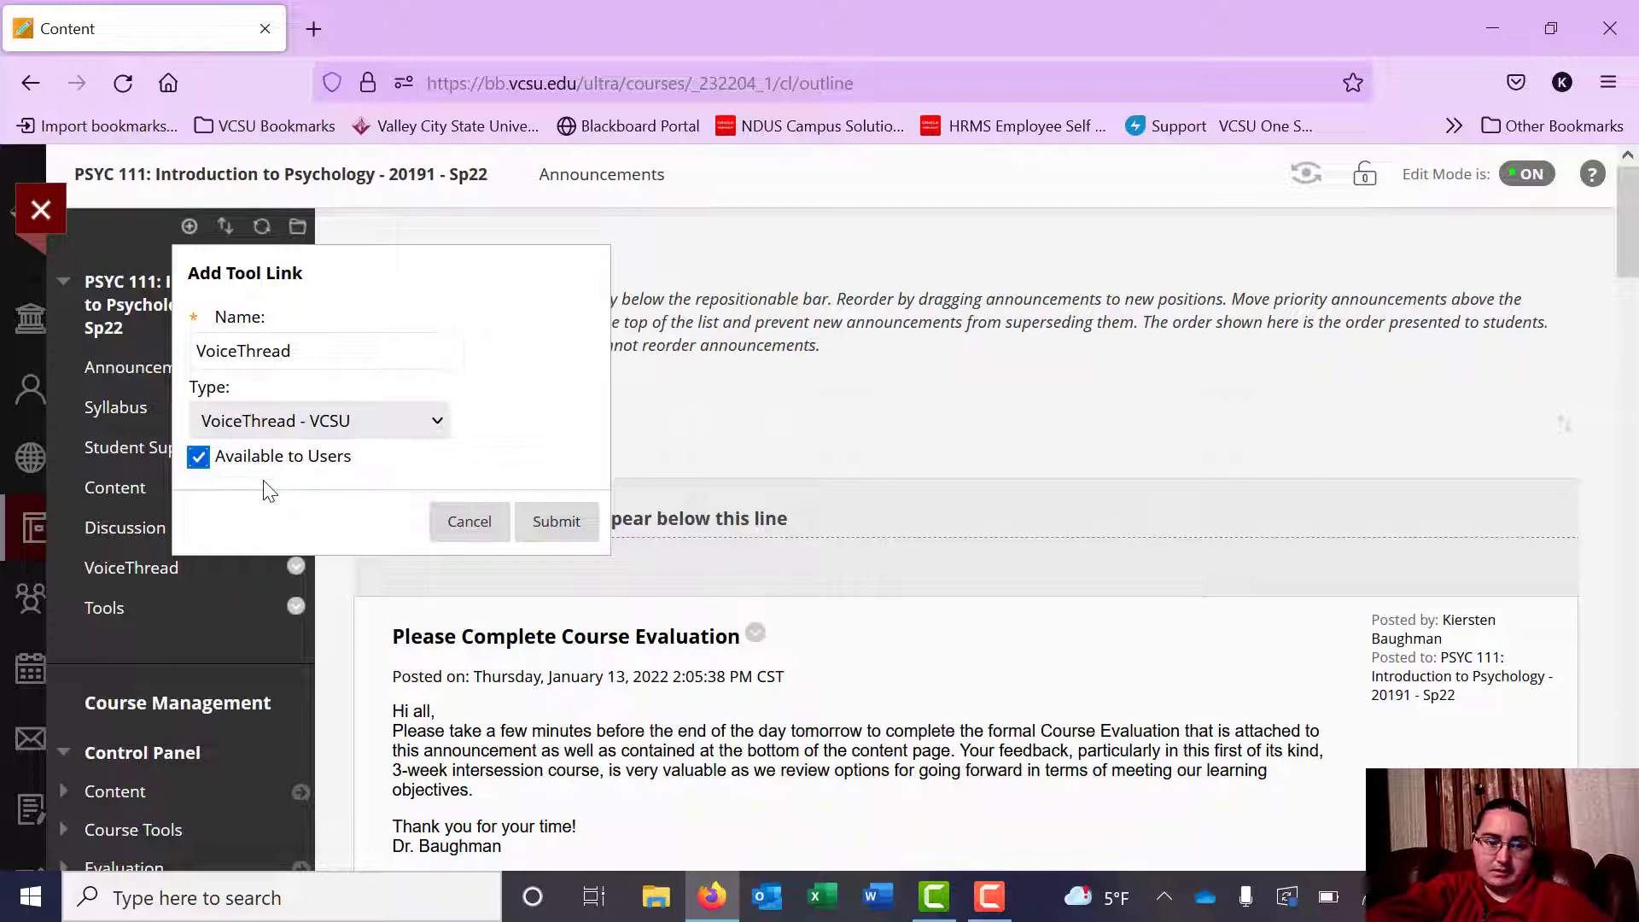
pyautogui.click(470, 522)
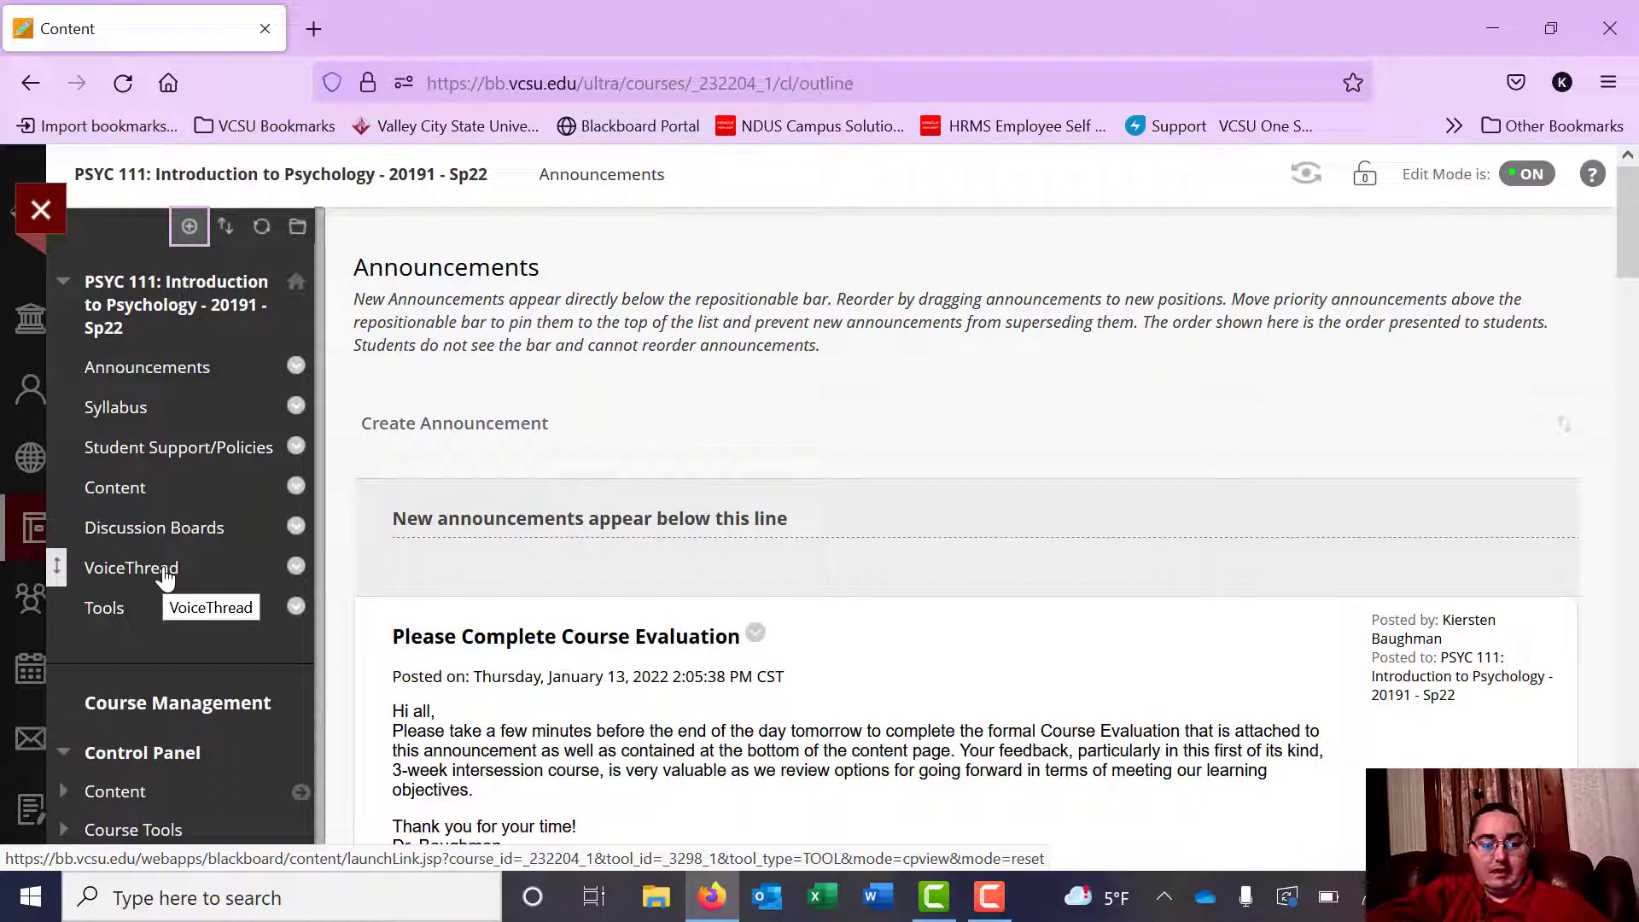
# Open the course's VoiceThread page and start creating a new VoiceThread to share with the class.
pyautogui.click(165, 577)
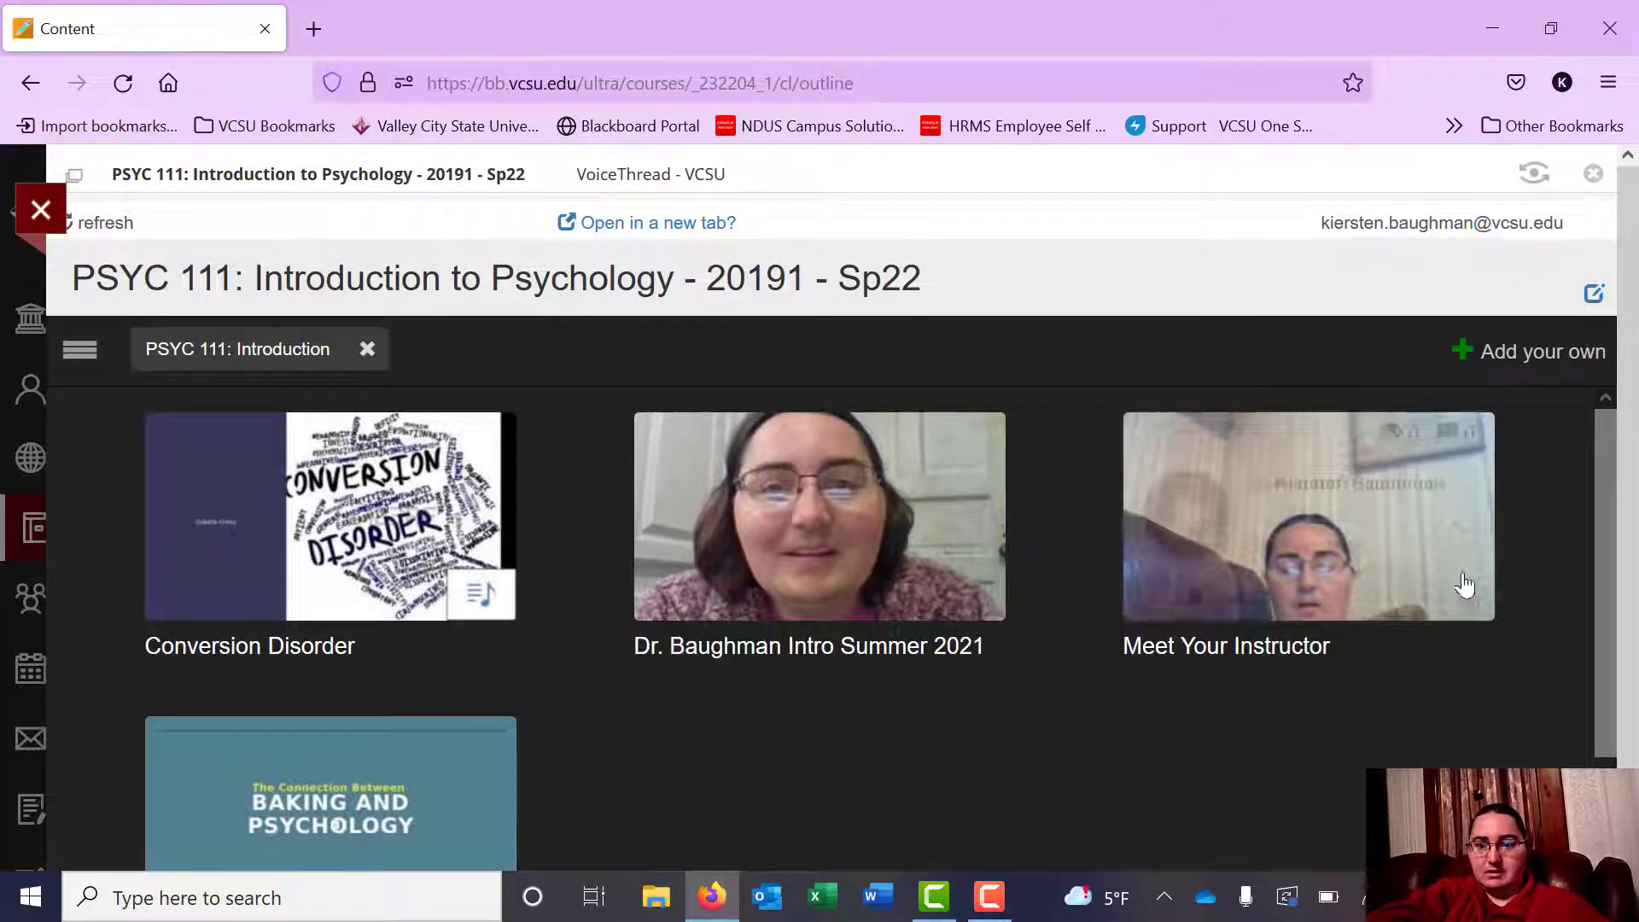
pyautogui.click(1524, 363)
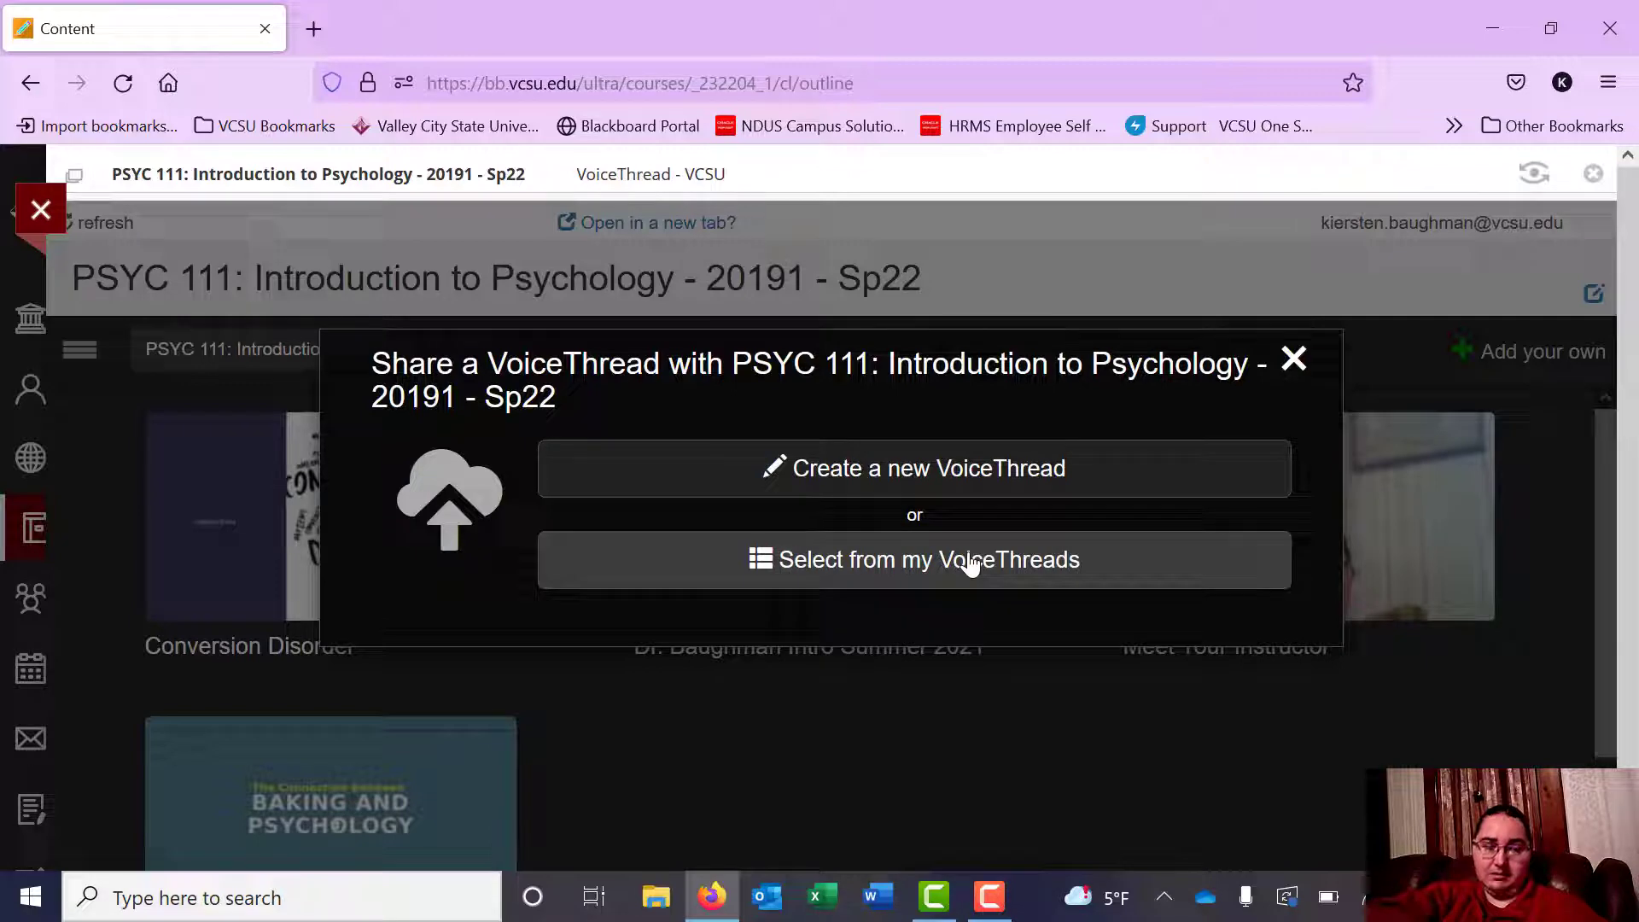
pyautogui.click(993, 478)
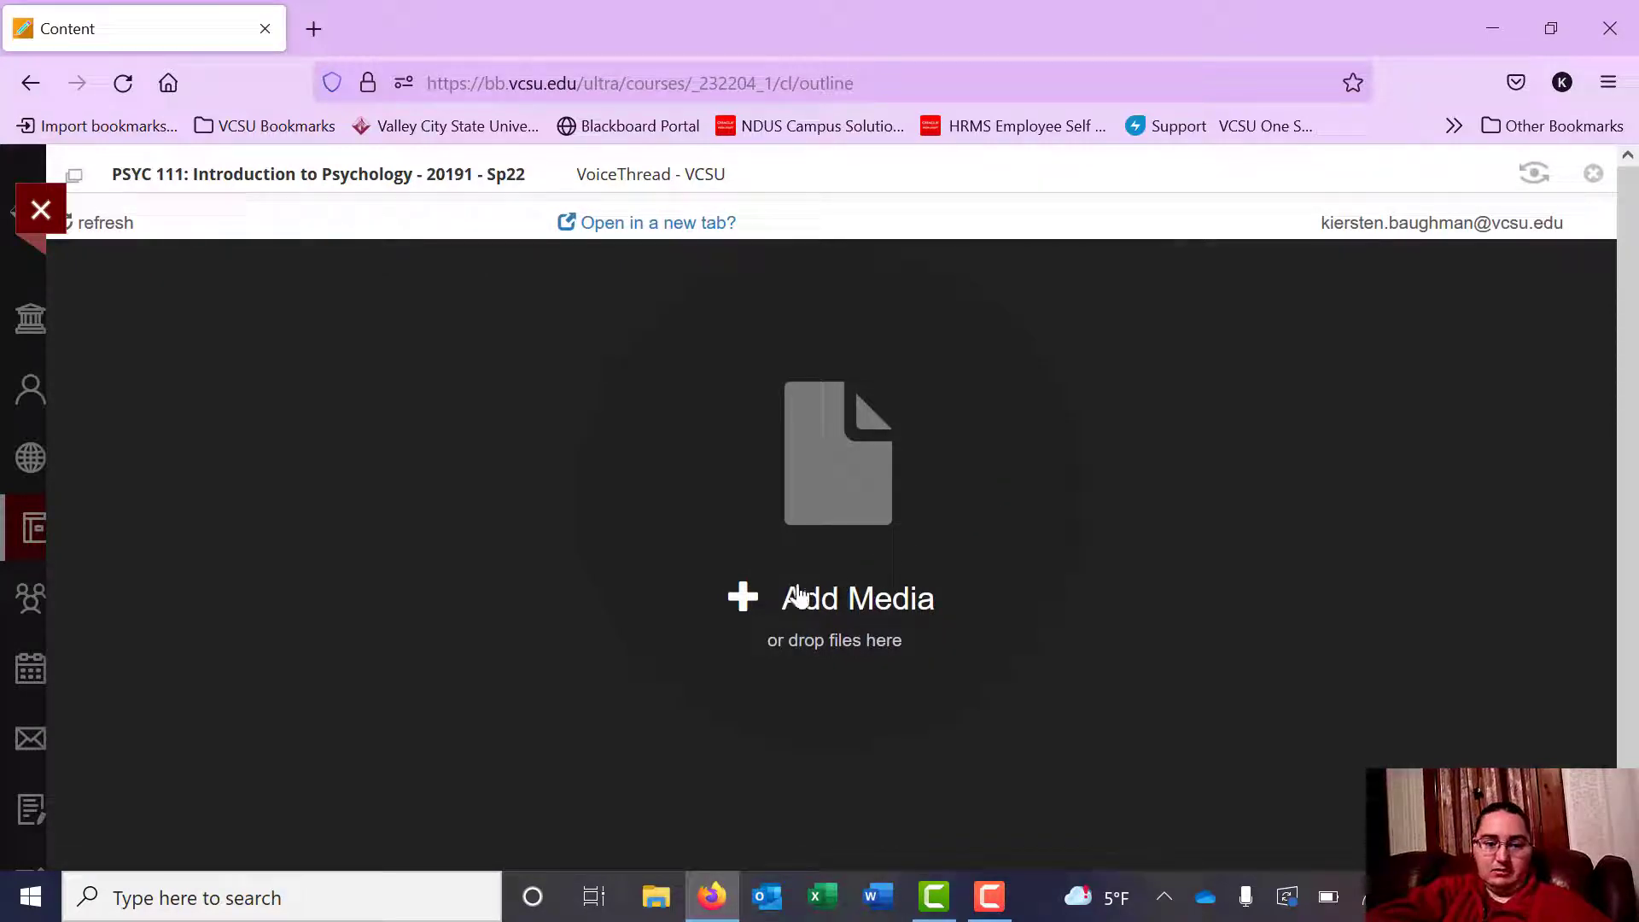
# Add the file Abnormal Psychology Chapter 15 from the computer as the new VoiceThread's media.
pyautogui.click(756, 608)
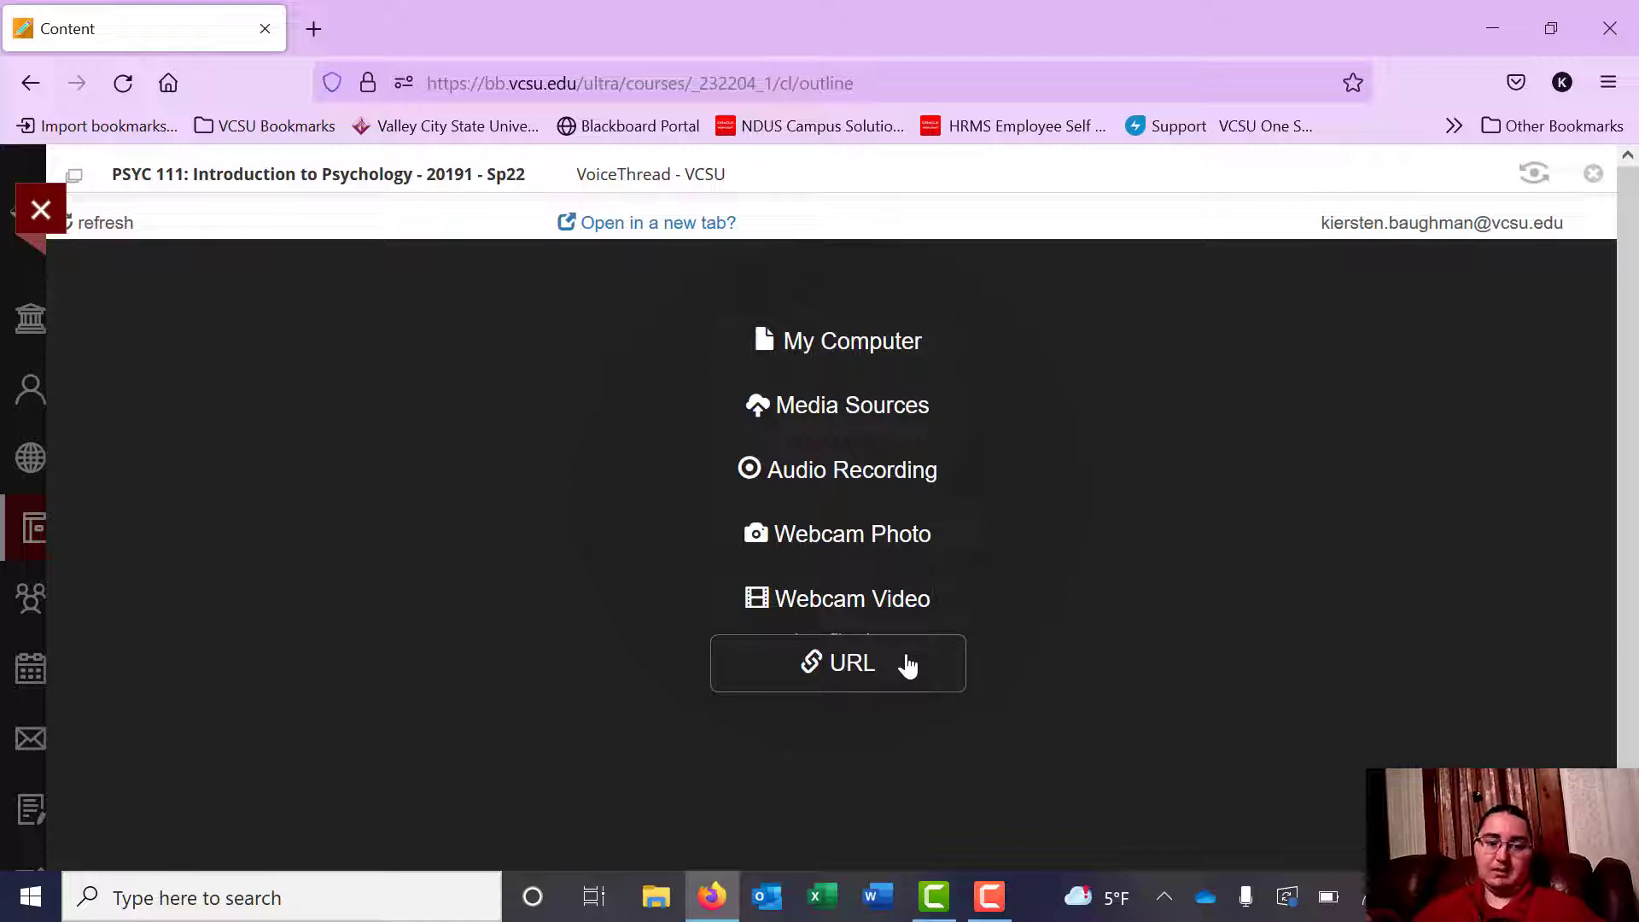
pyautogui.click(855, 337)
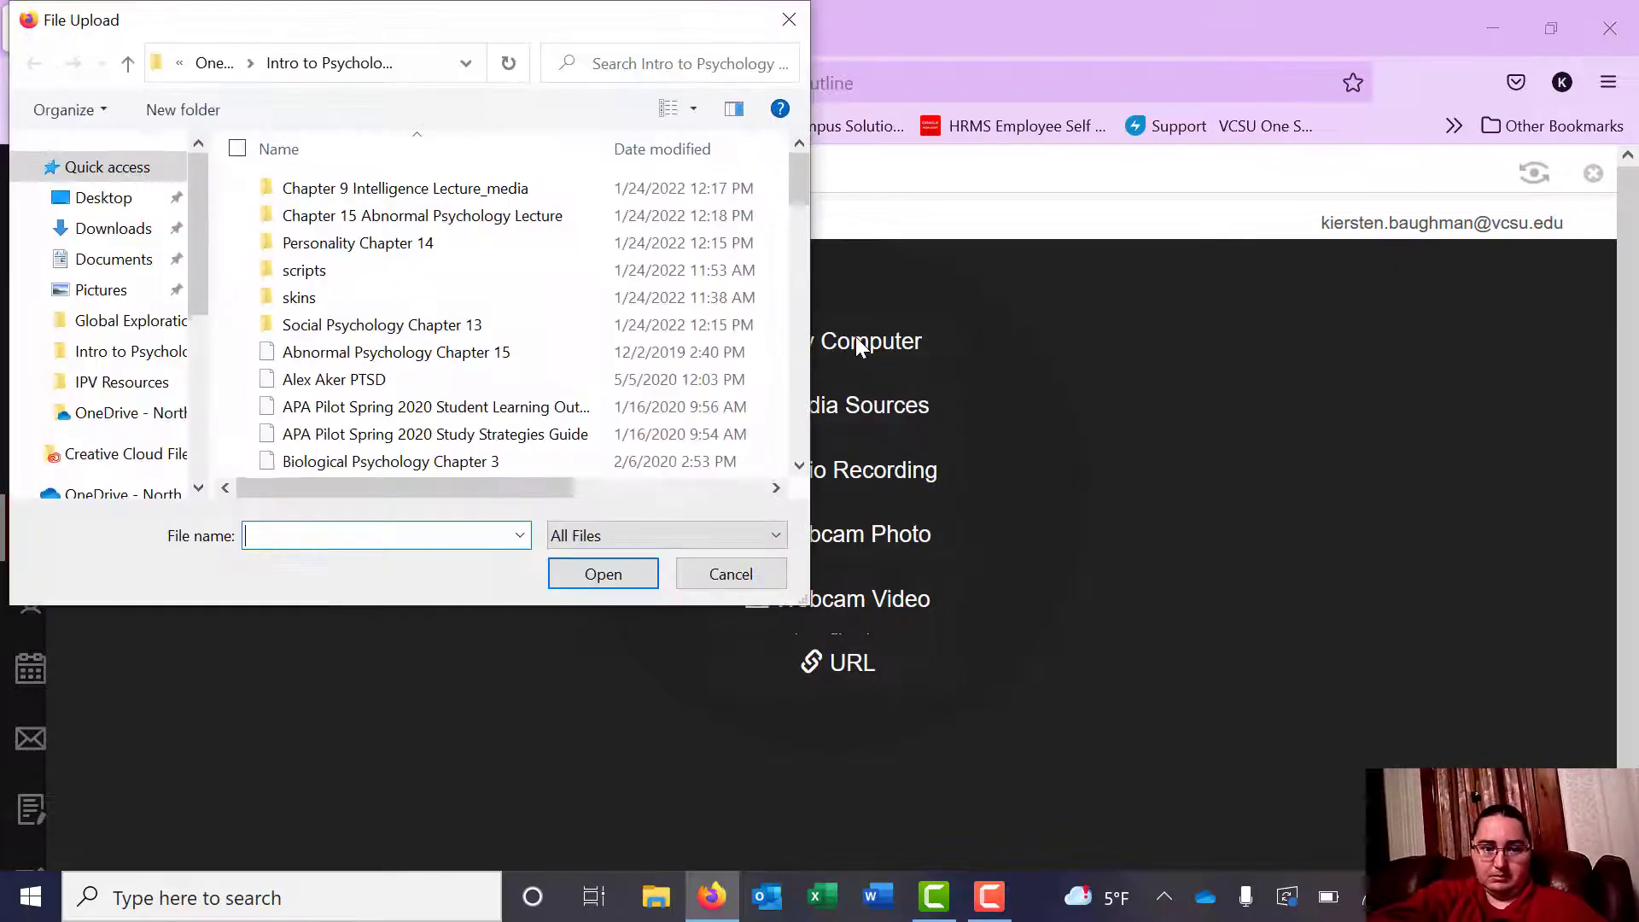
pyautogui.click(468, 357)
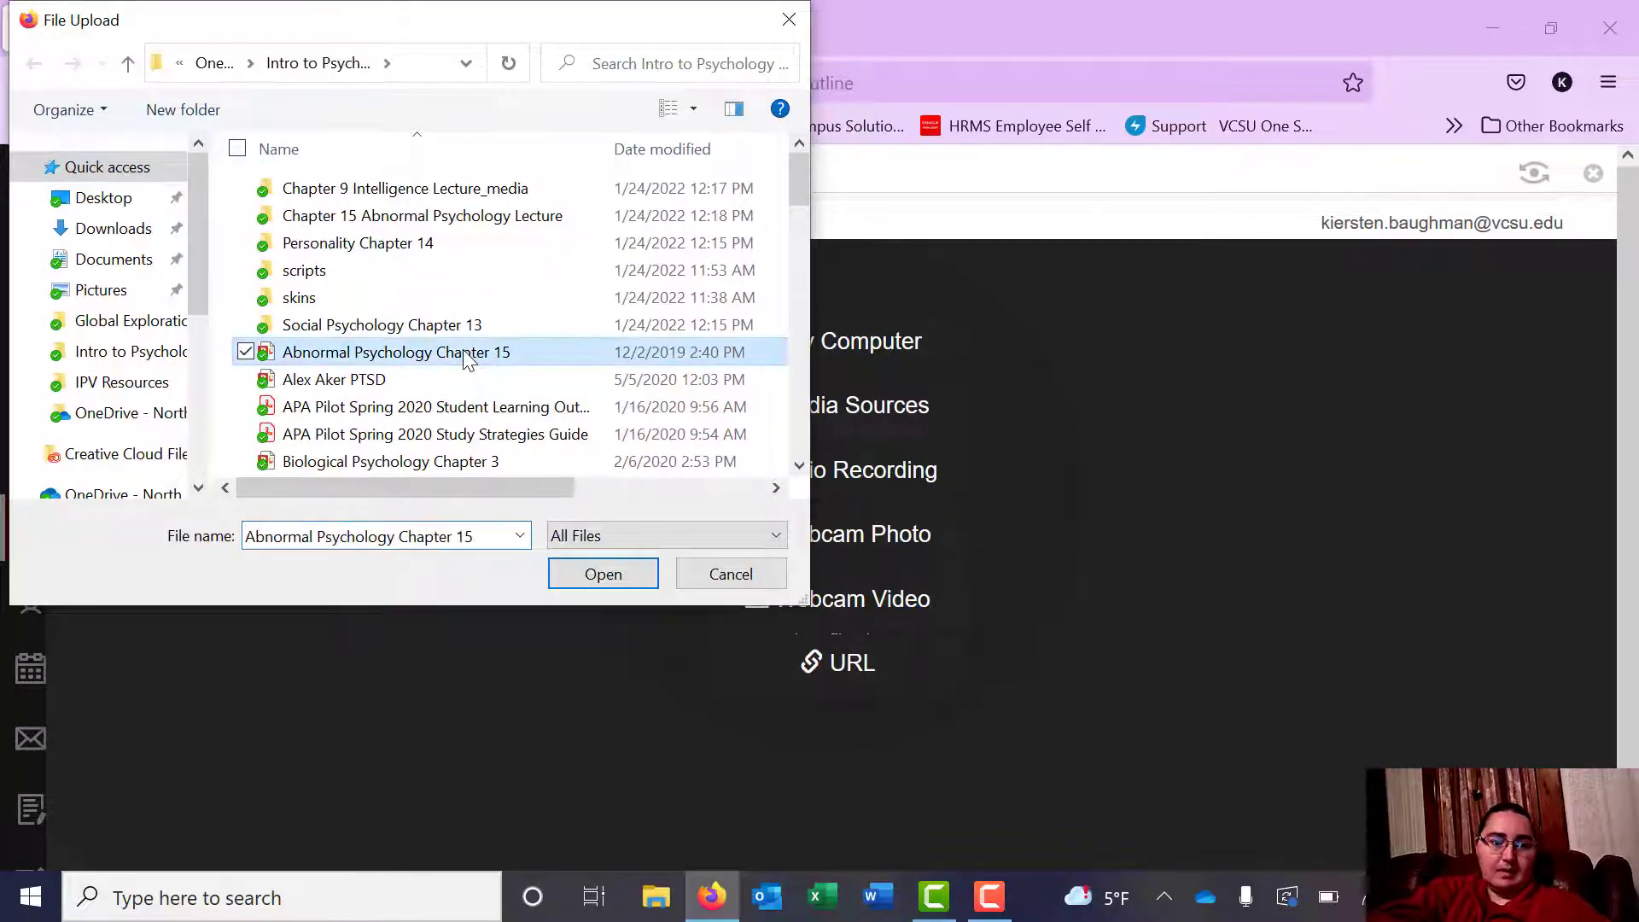
pyautogui.click(594, 575)
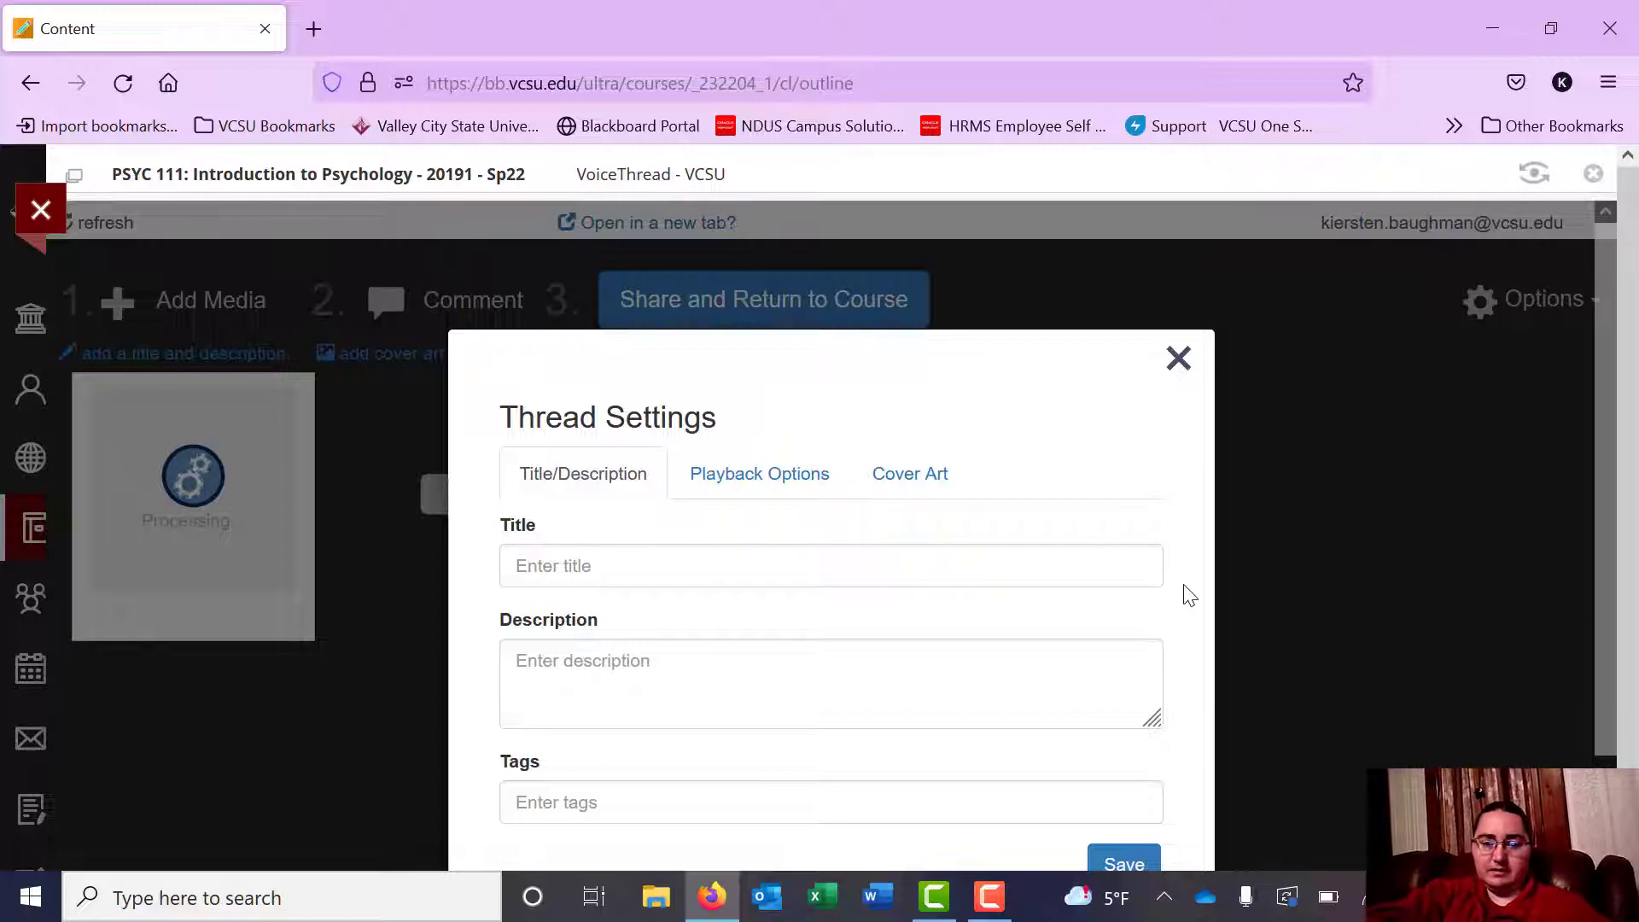
# Title the thread "Abnormal Psychology Lecture" and describe it as "Chapter 15 lecture slides and presentation".
pyautogui.click(803, 576)
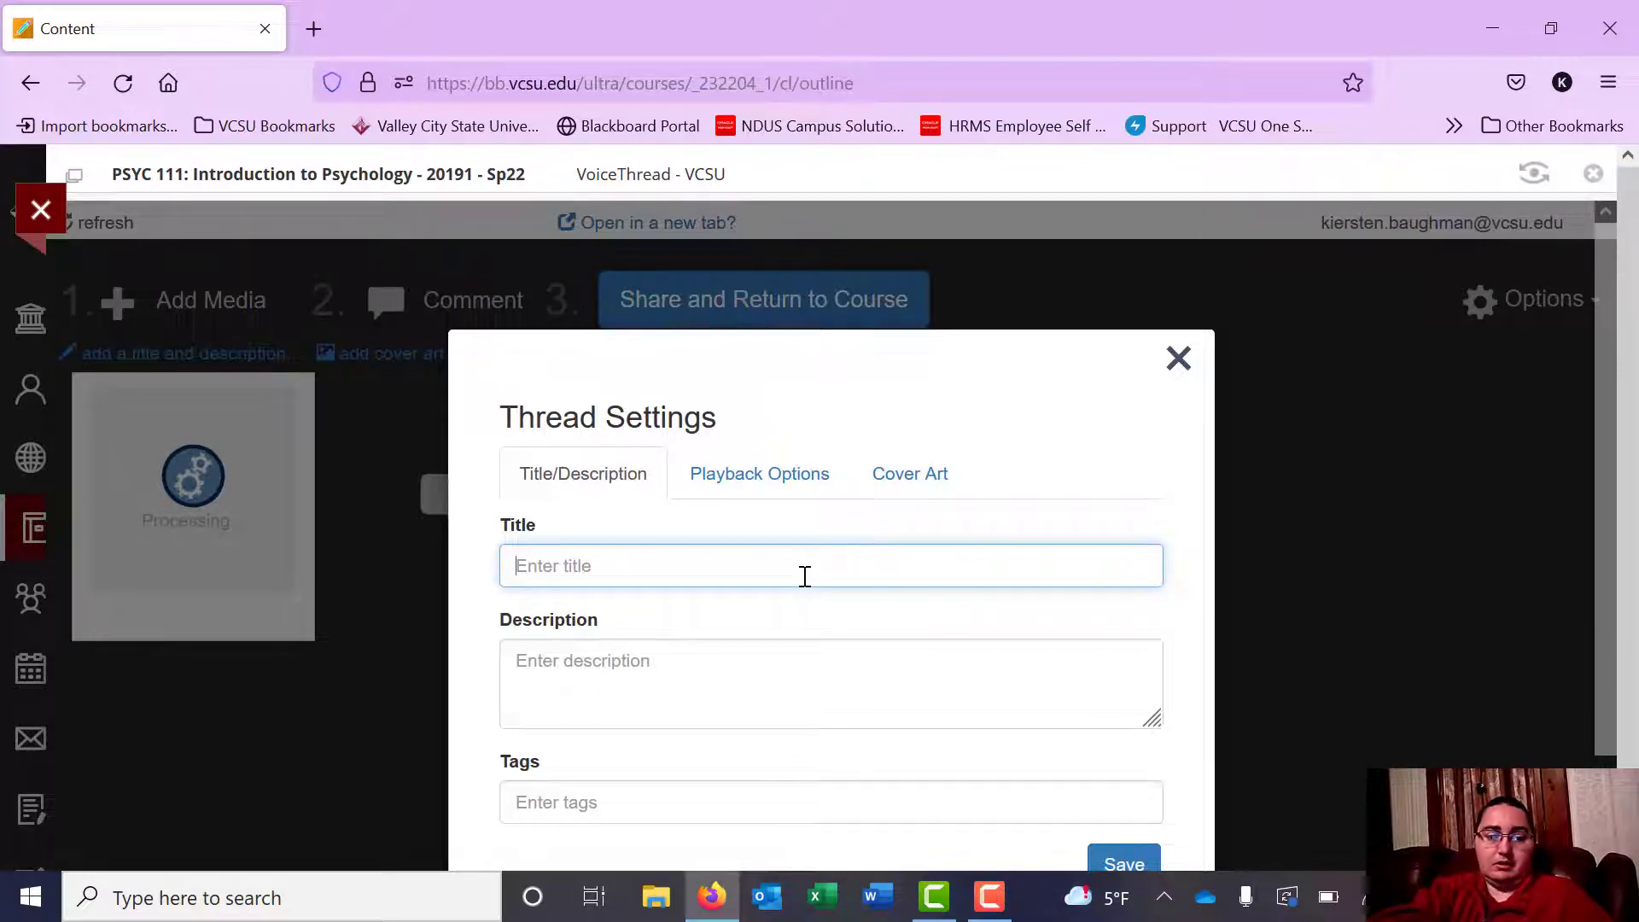
pyautogui.write('Abnor')
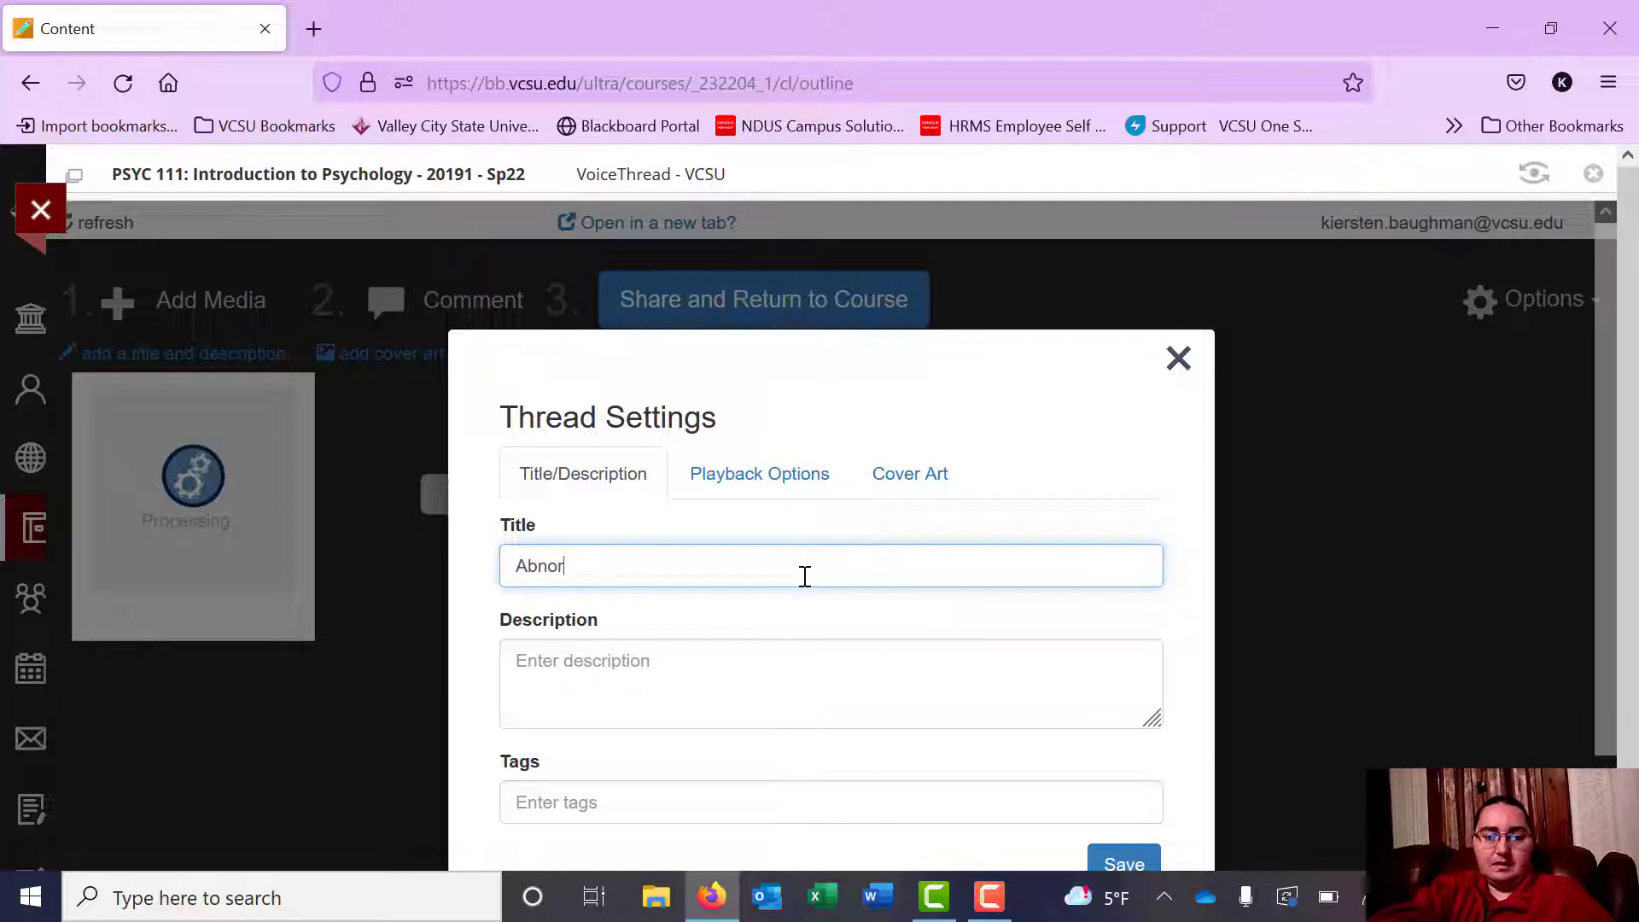
pyautogui.write('mal Psycholo')
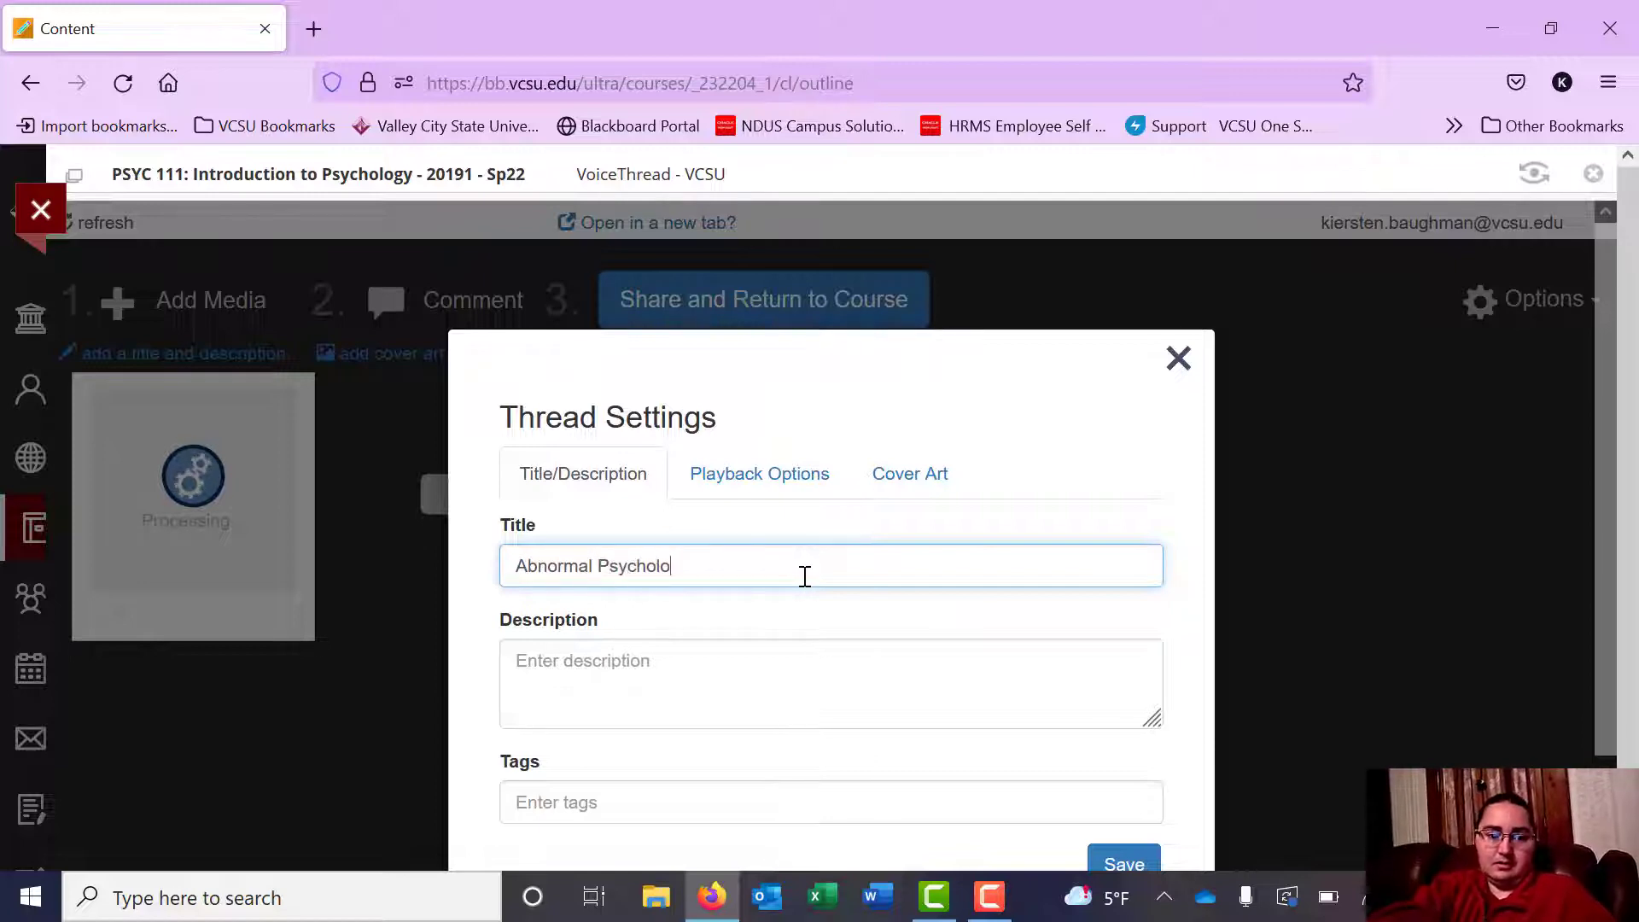
pyautogui.write('gy Lecture')
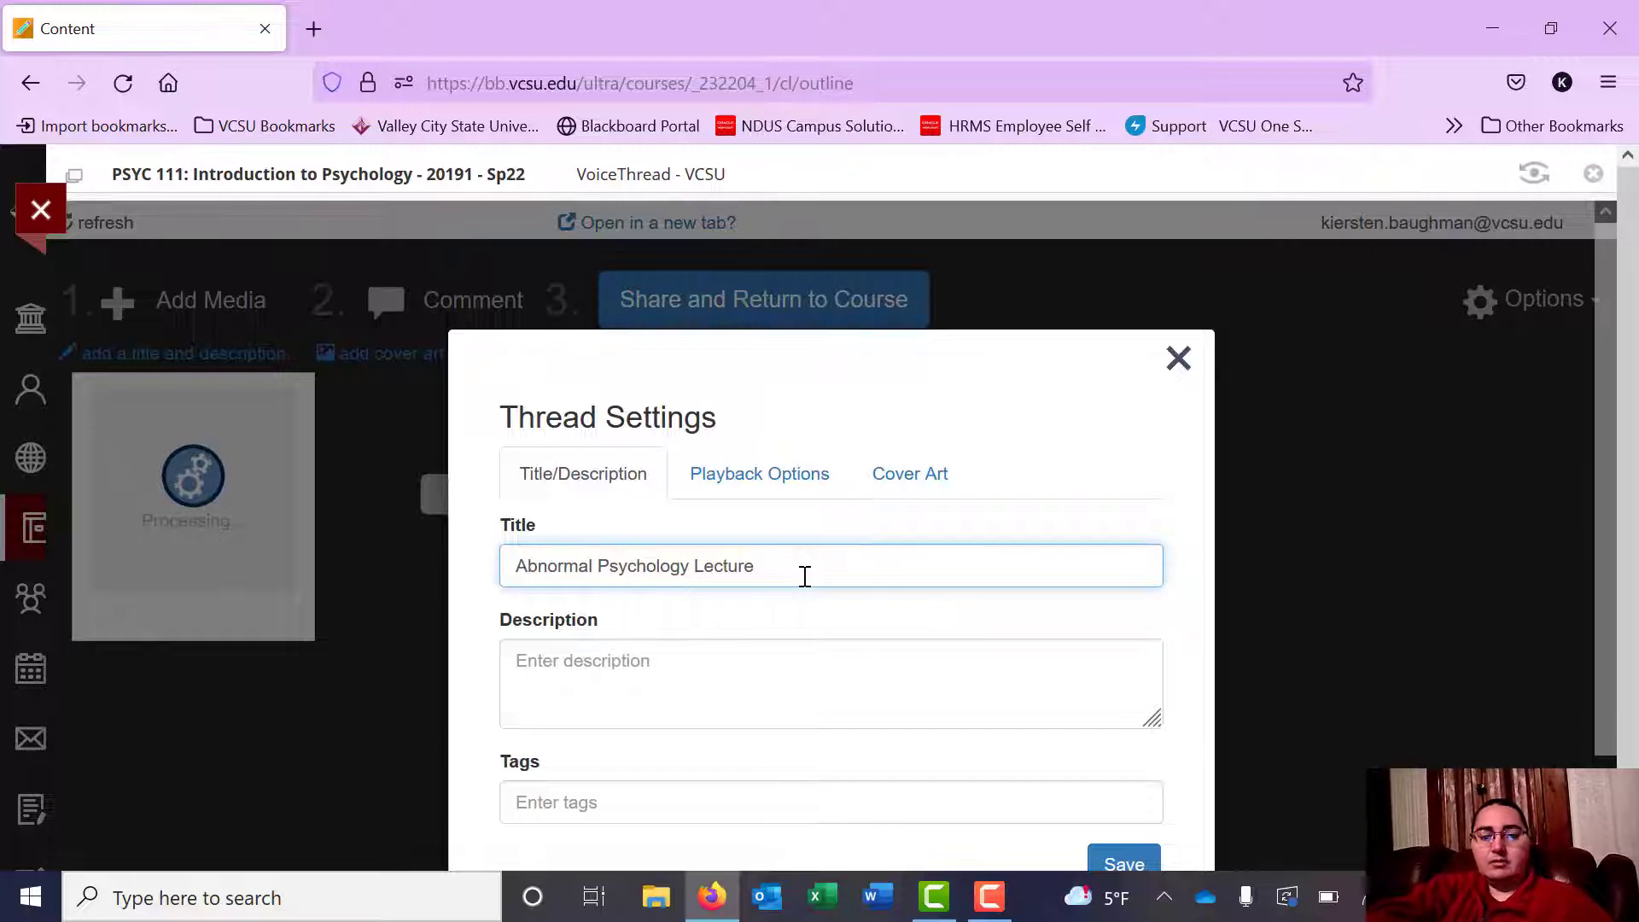
pyautogui.click(535, 667)
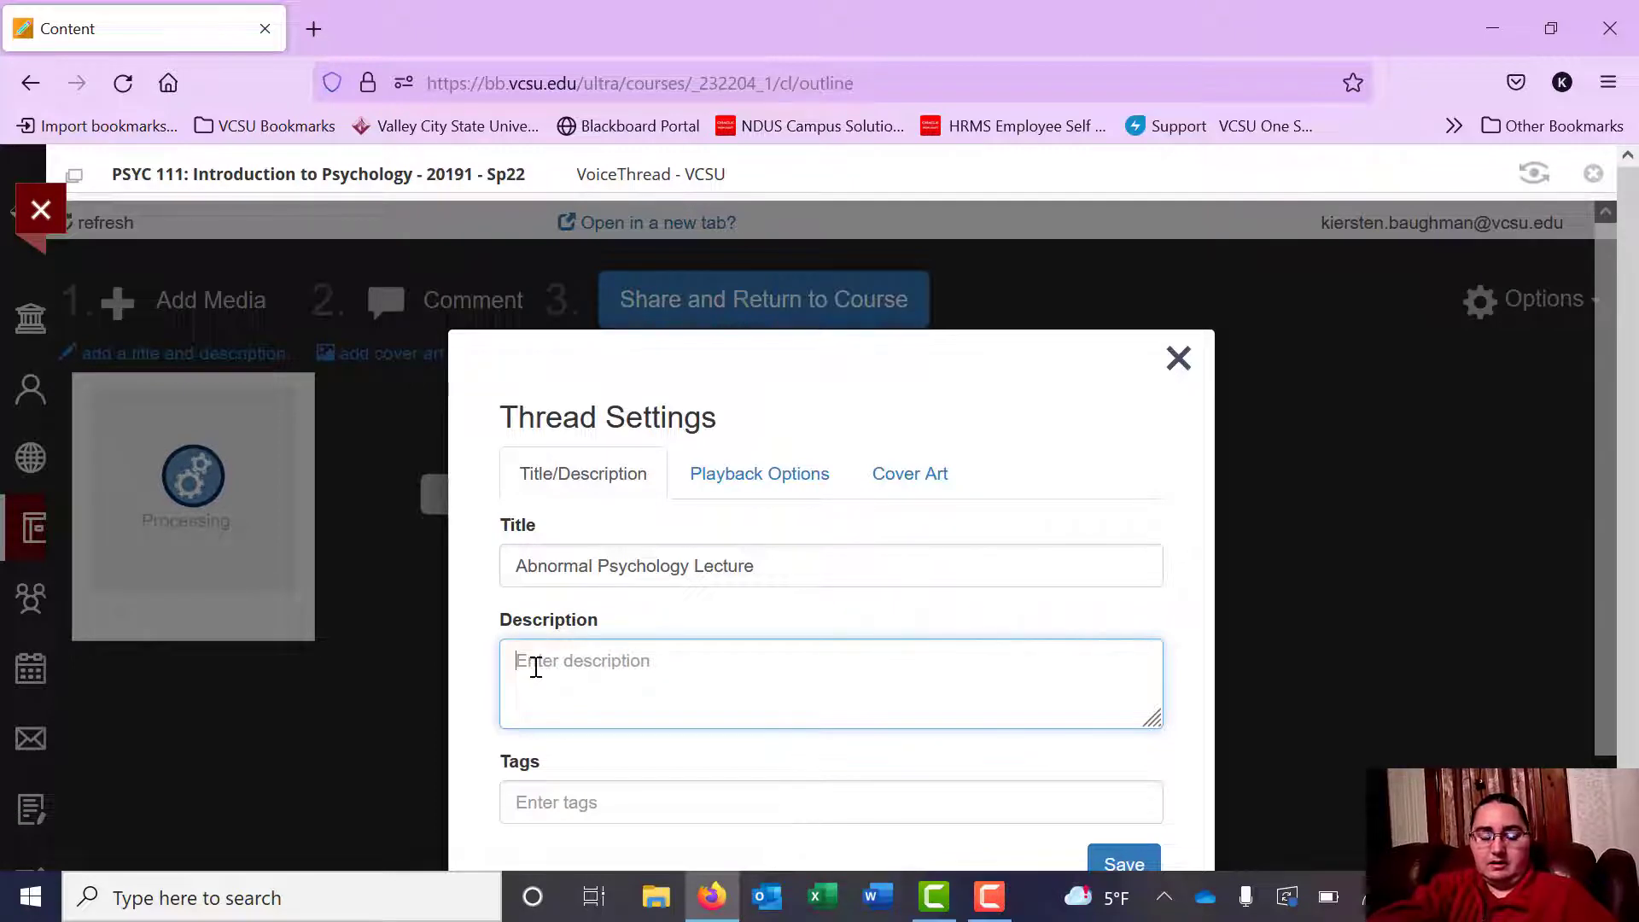
pyautogui.write('Chapter 15 ')
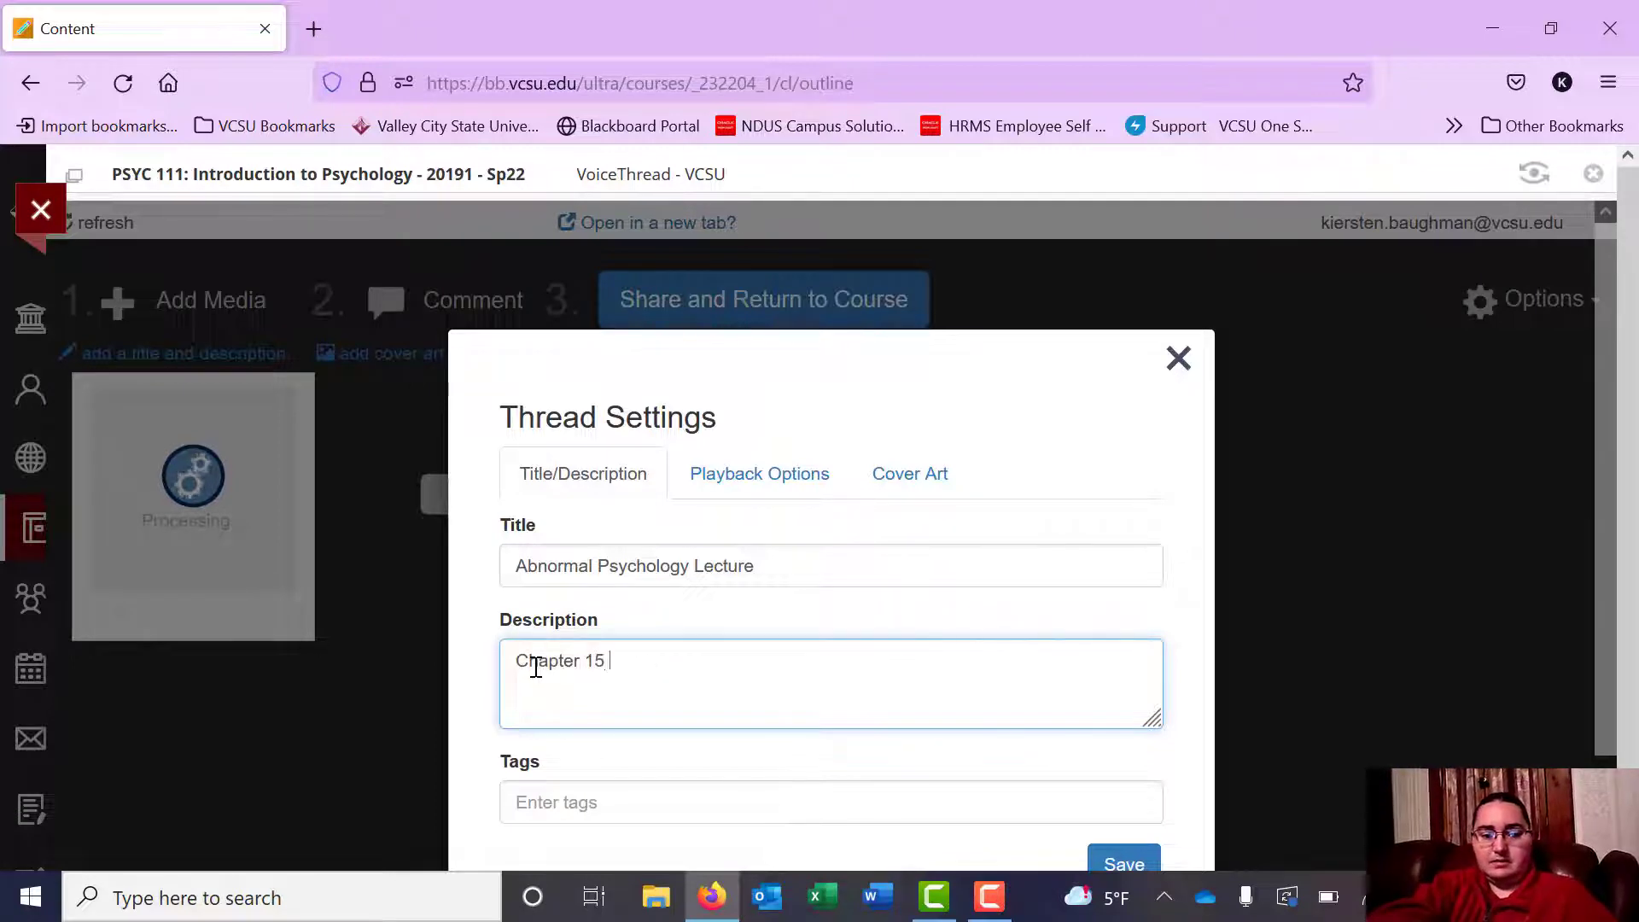
pyautogui.write('lecture sli')
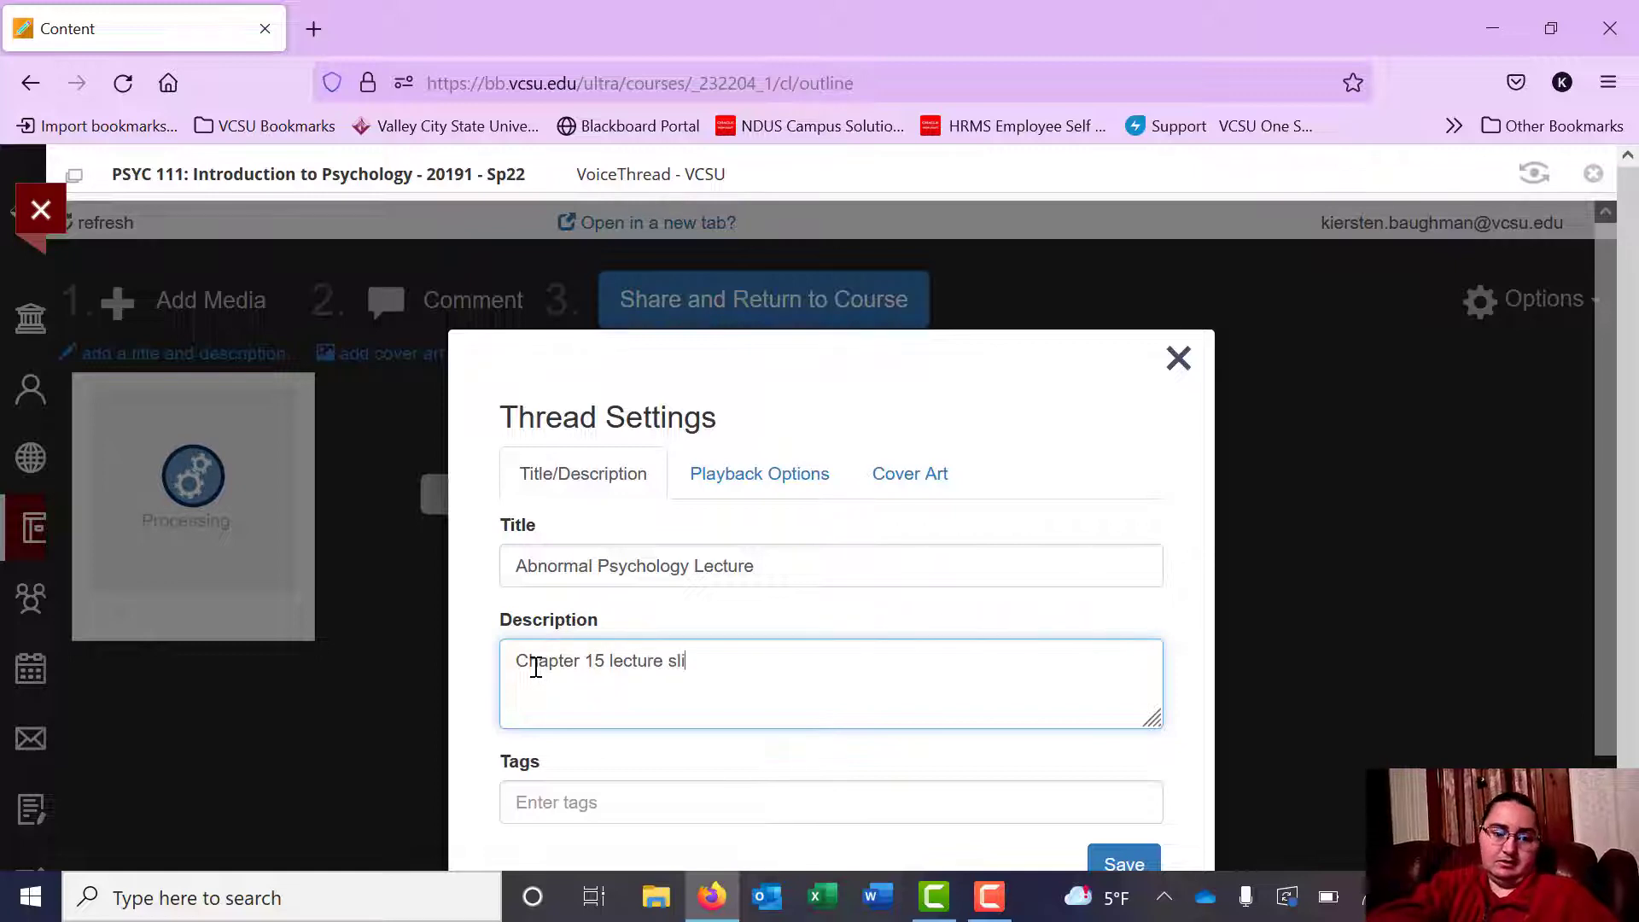
pyautogui.write('des and presentation')
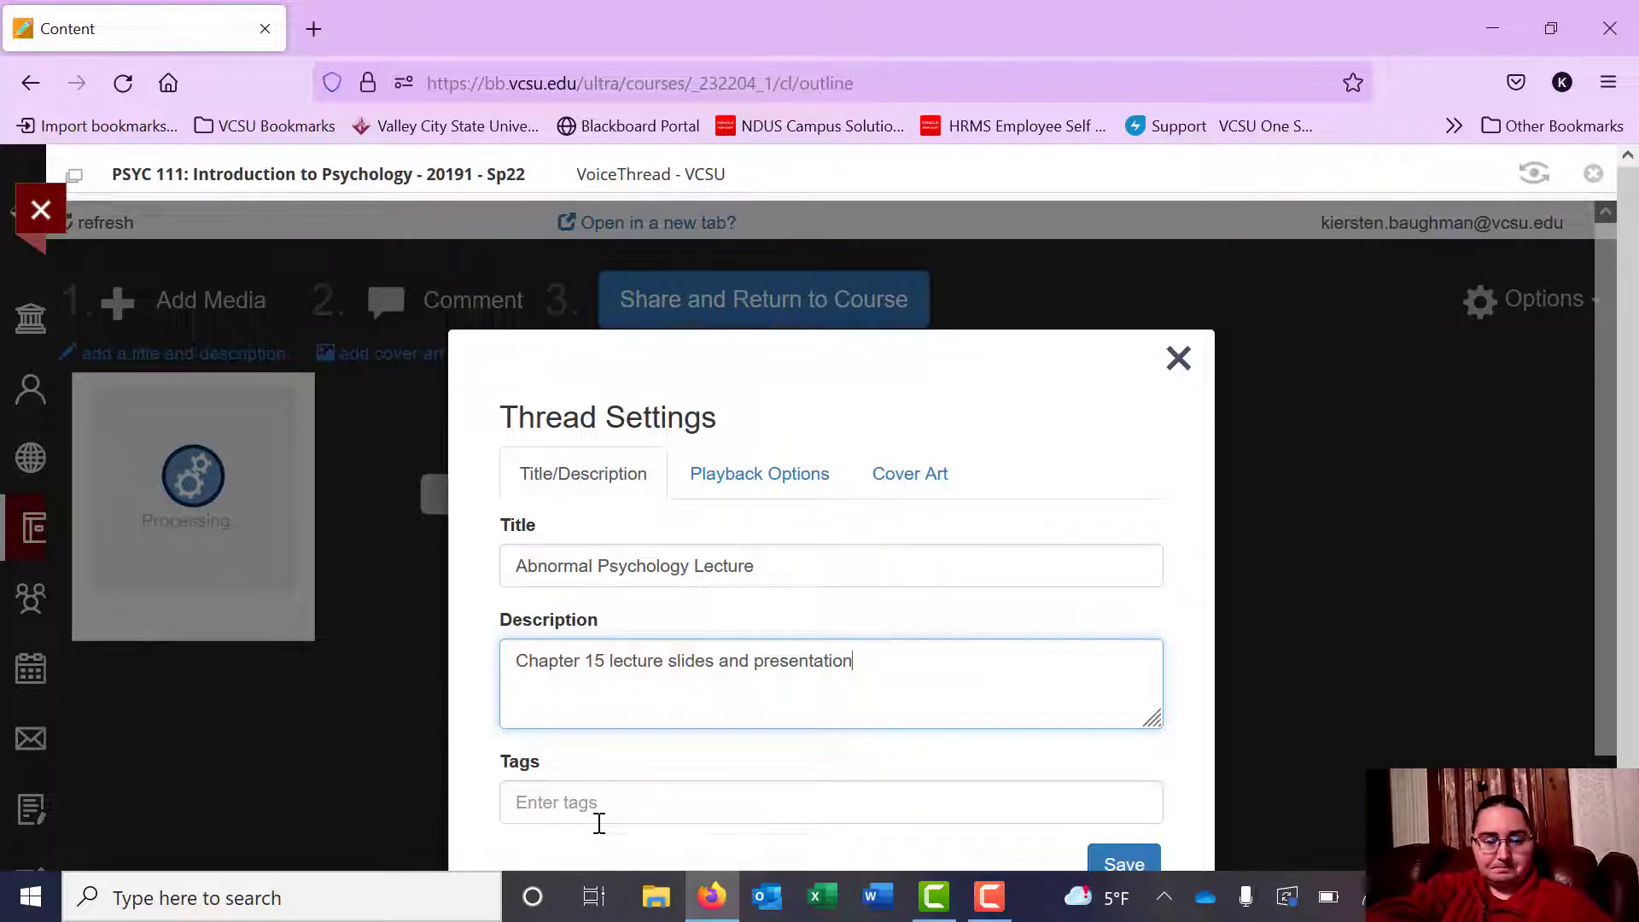
# Review the thread's playback options and cover art settings, and save the thread settings.
pyautogui.click(784, 486)
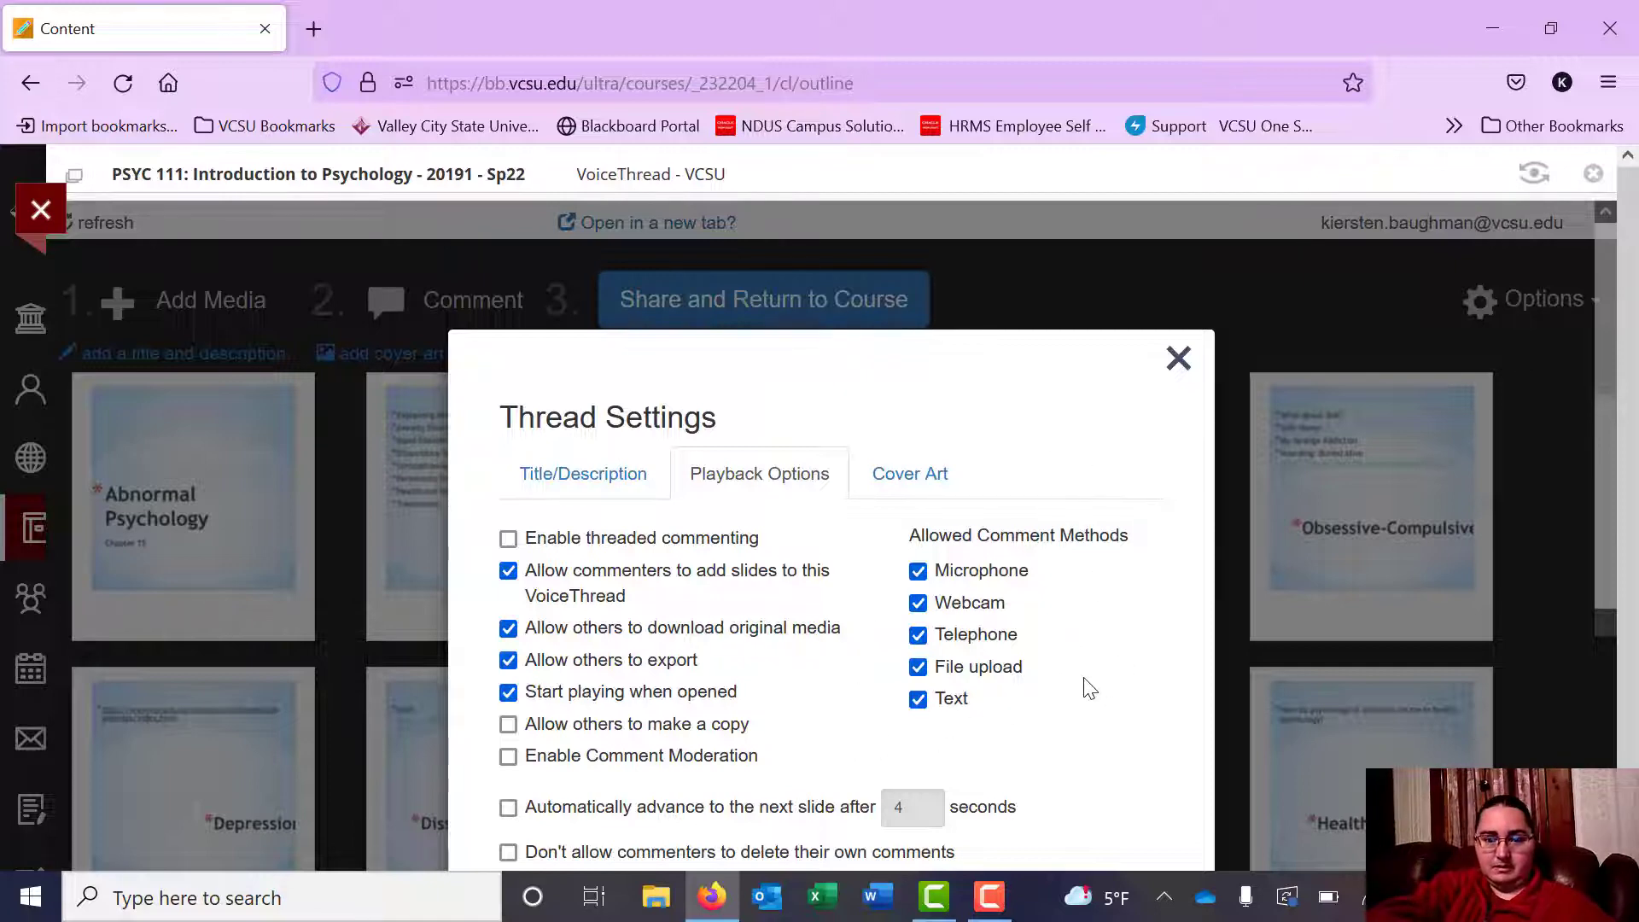
pyautogui.click(913, 493)
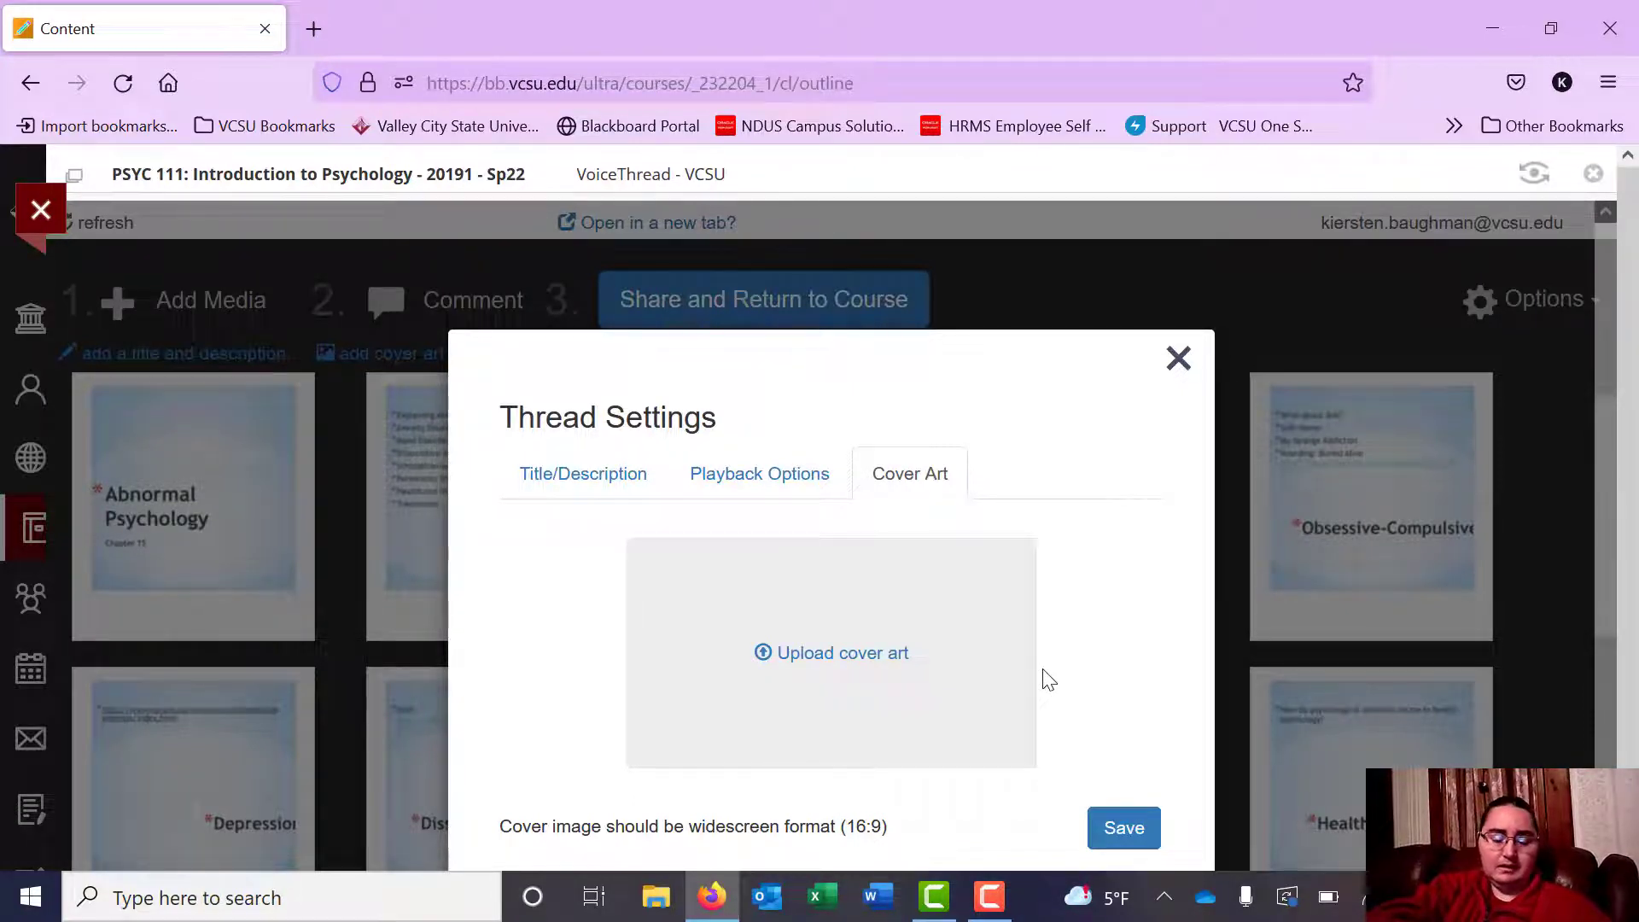
pyautogui.click(615, 495)
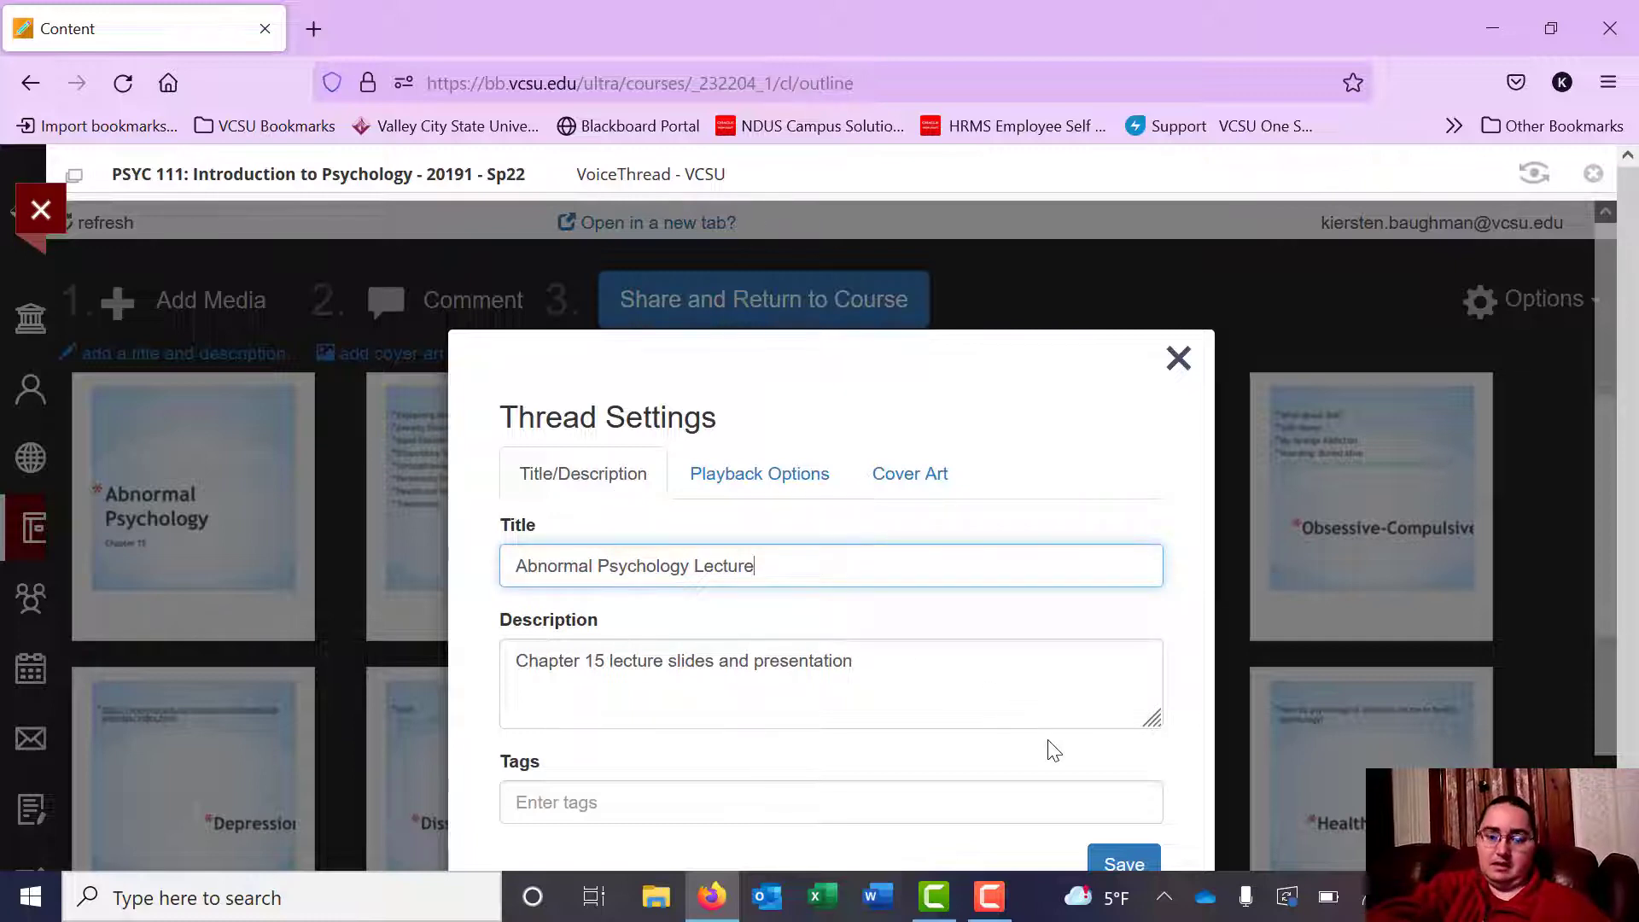
pyautogui.click(1123, 864)
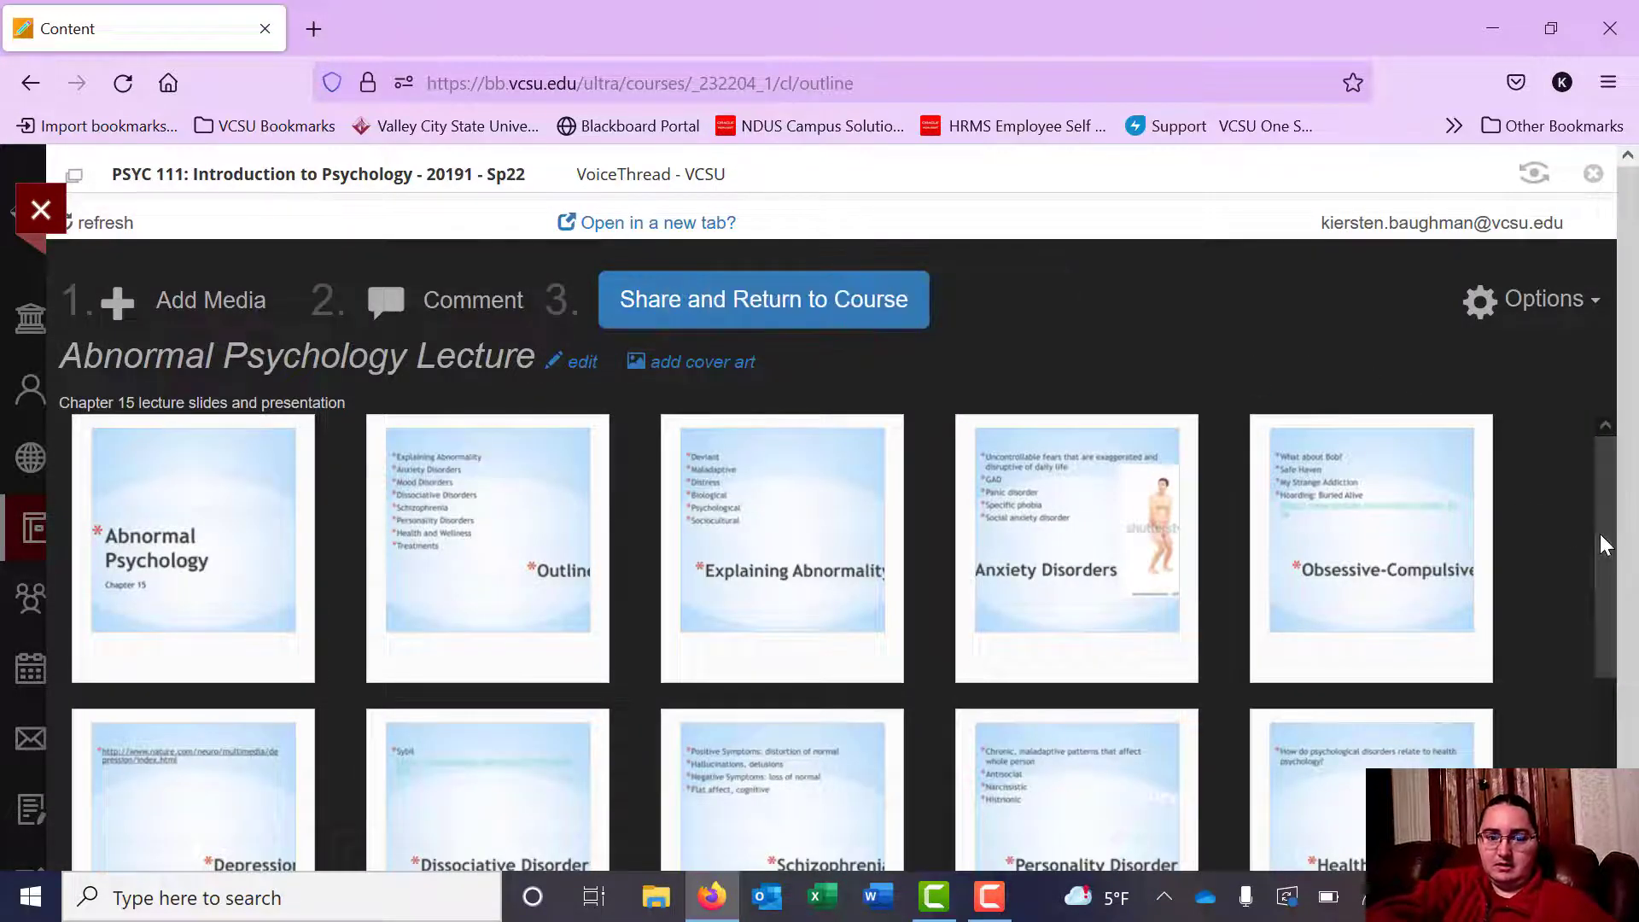
# Look over the uploaded slides and share the VoiceThread with PSYC 111: Introduction to Psychology - 20191 - Sp22.
pyautogui.moveTo(1600, 535); pyautogui.dragTo(1597, 768)
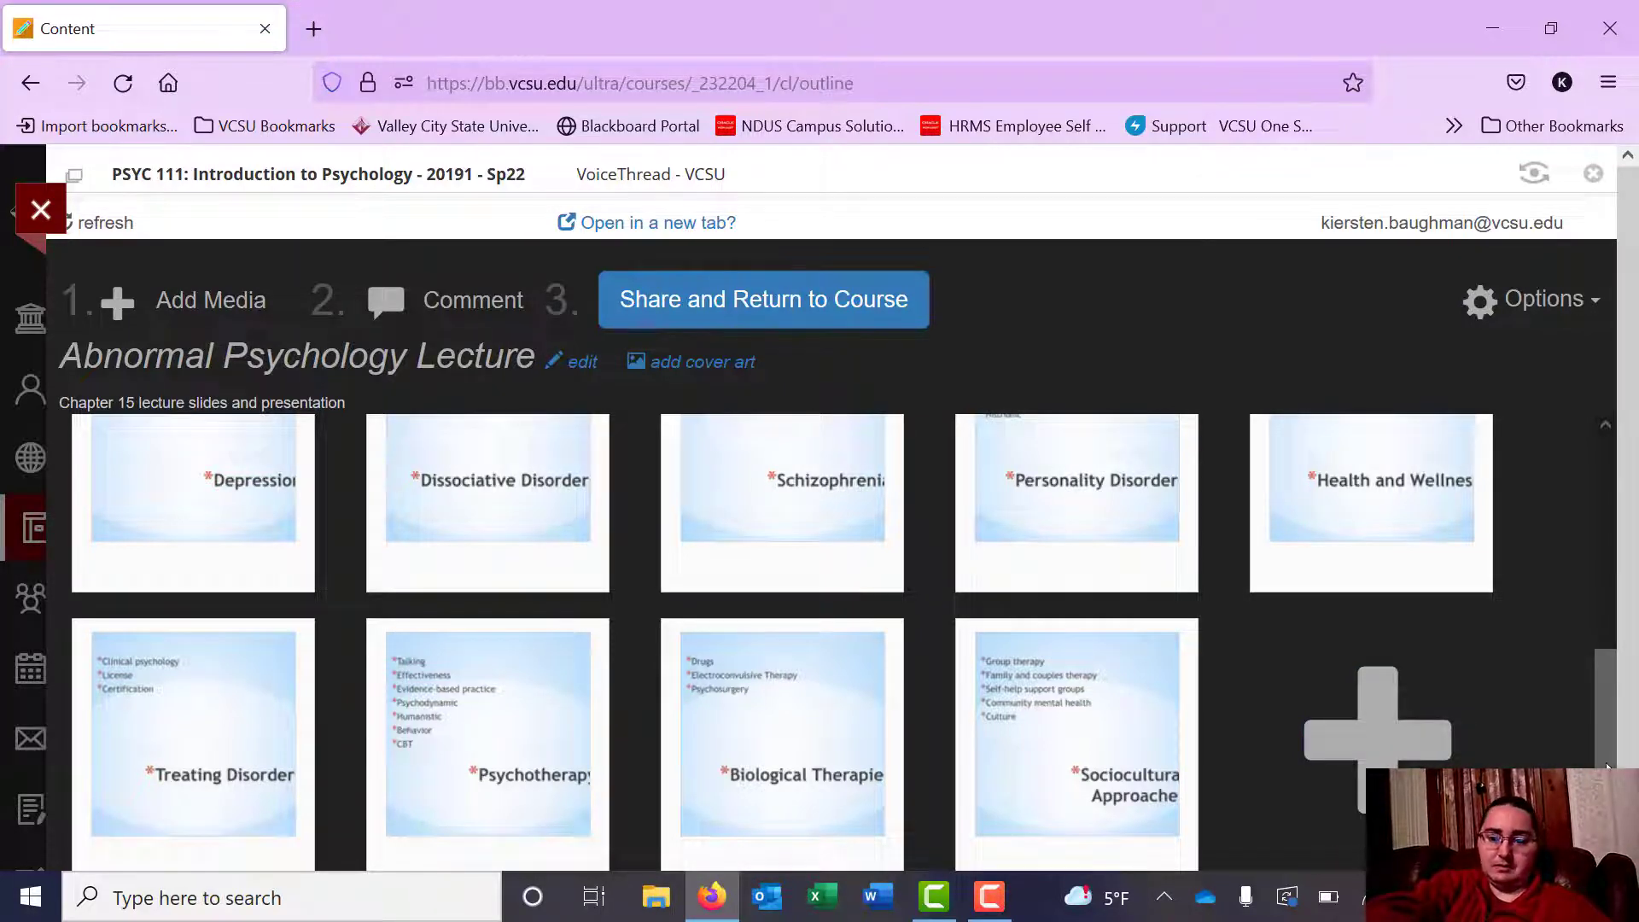
pyautogui.moveTo(1606, 764); pyautogui.dragTo(1598, 487)
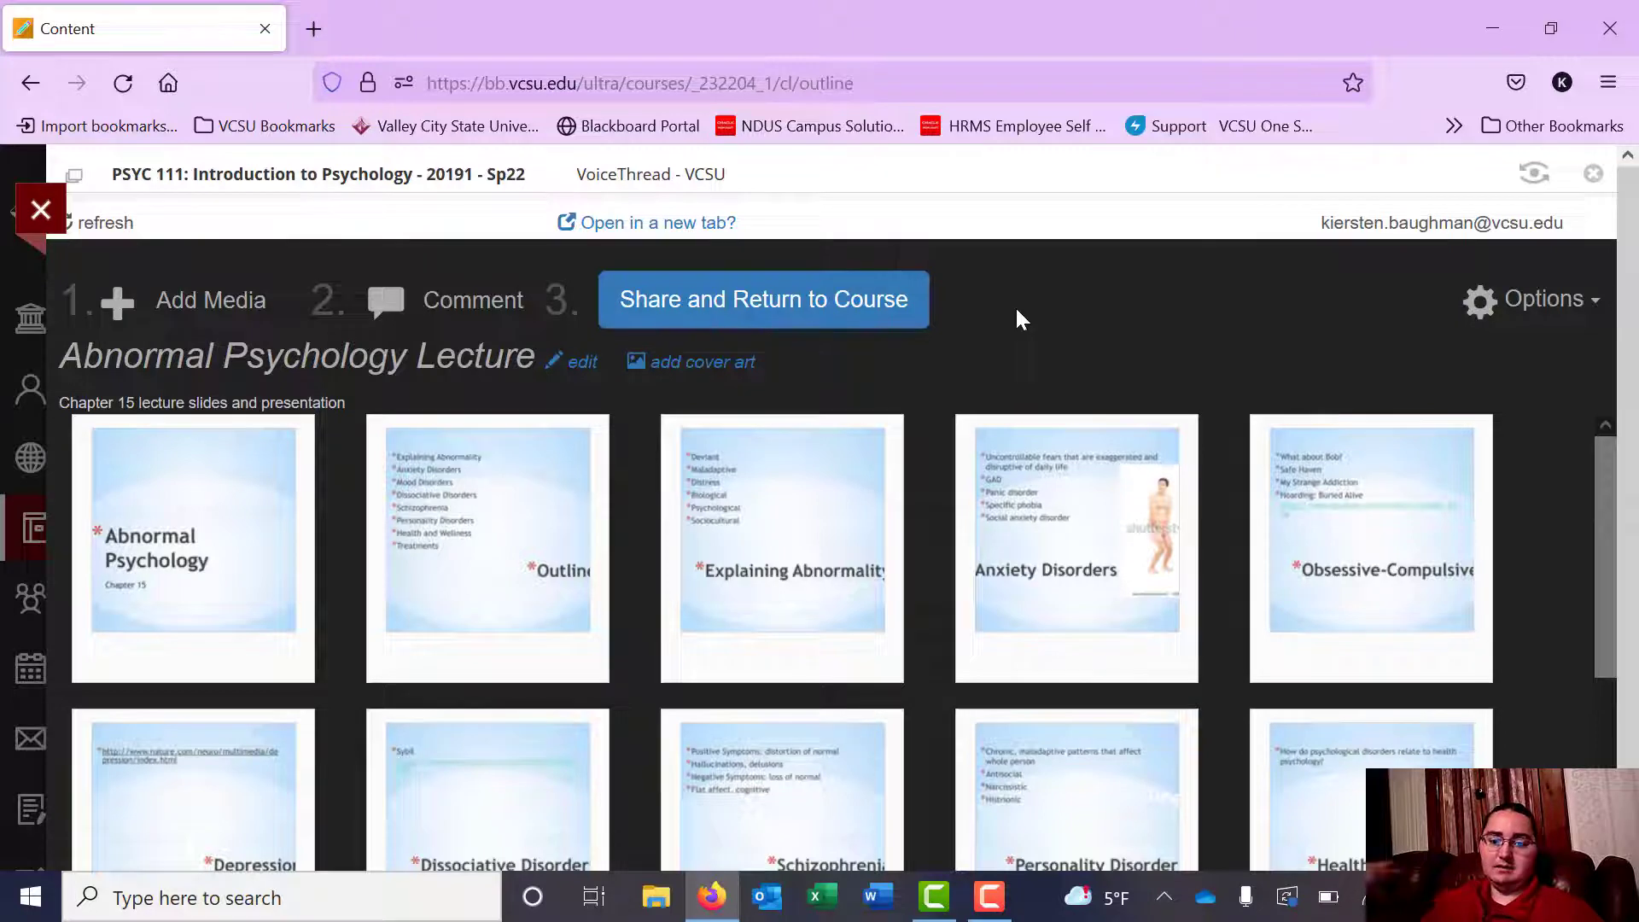
pyautogui.click(742, 314)
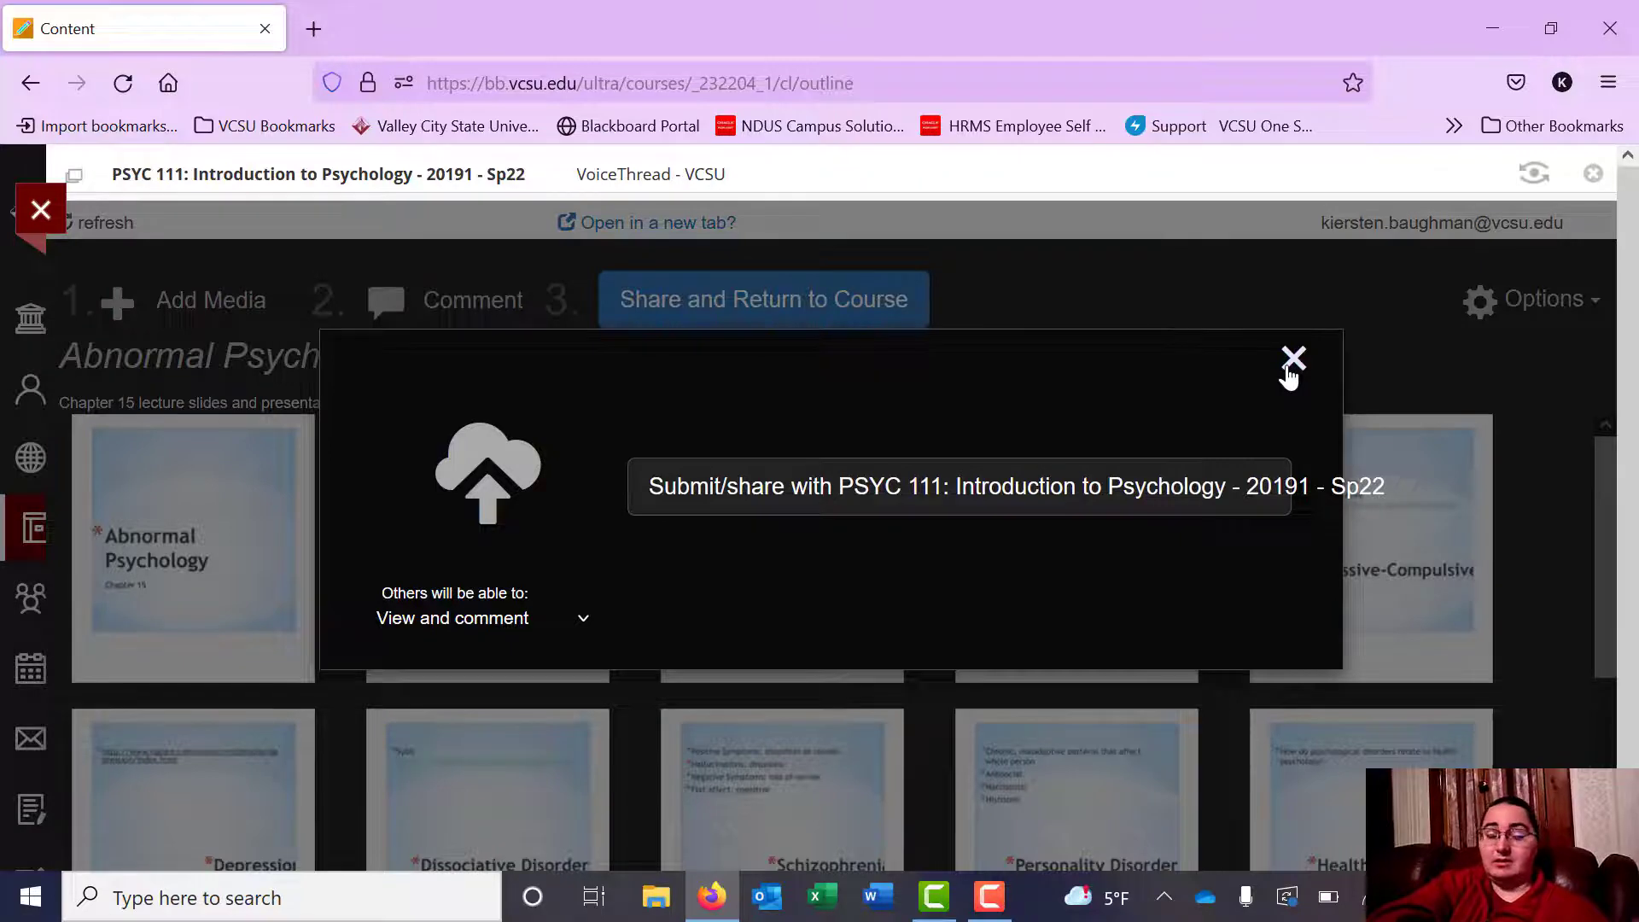
pyautogui.click(781, 511)
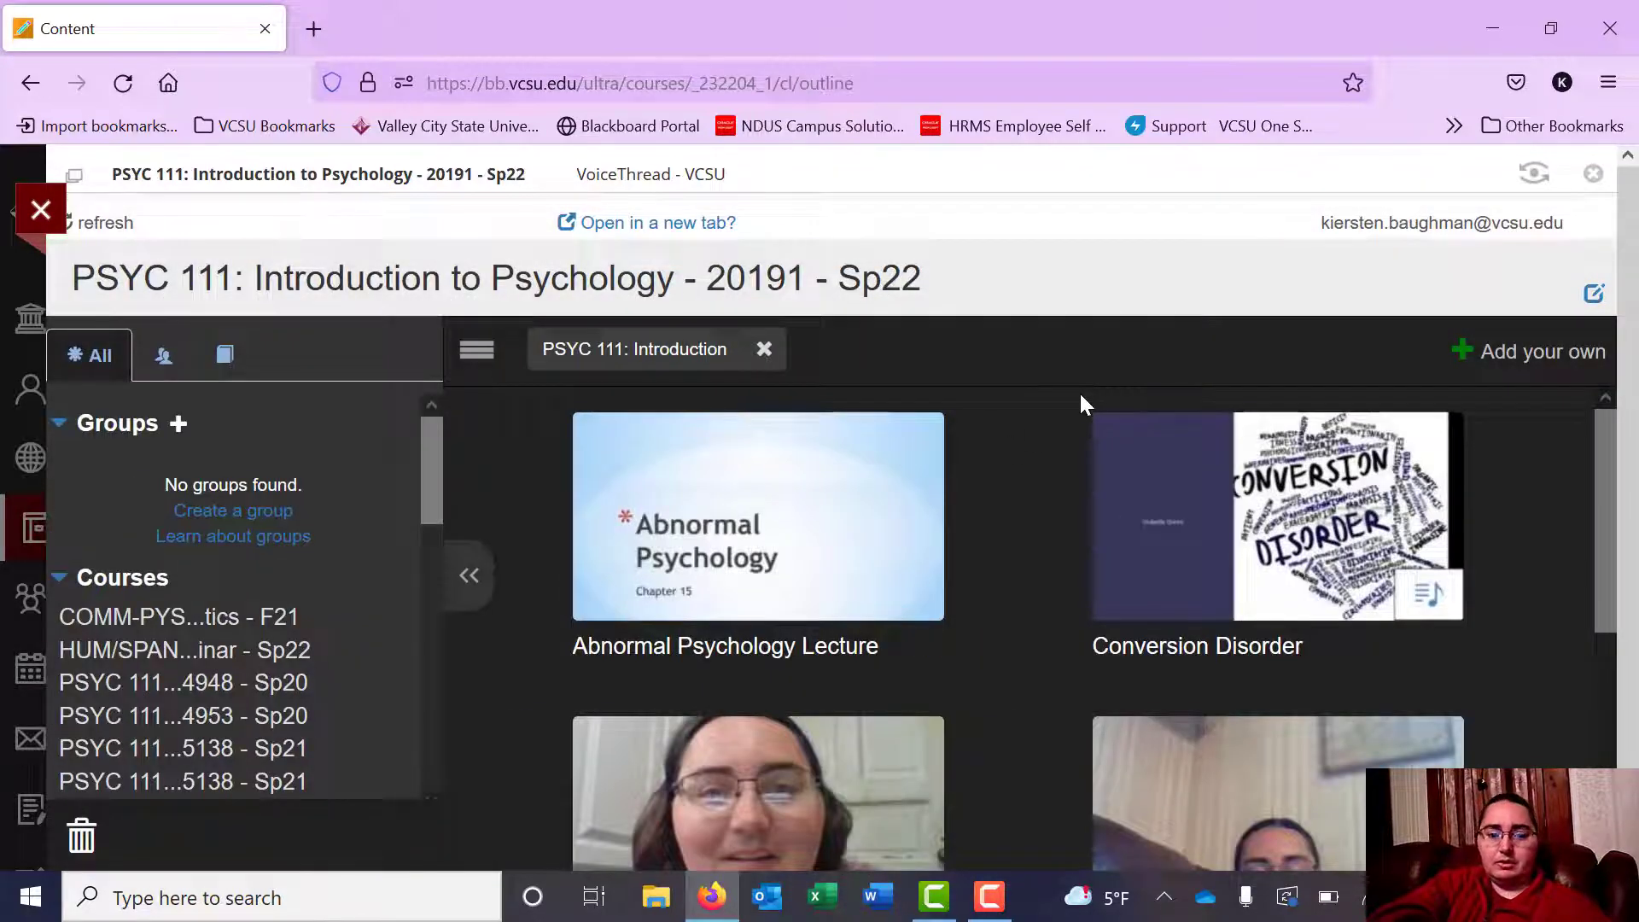
# Open the Abnormal Psychology Lecture VoiceThread for viewing and bring up the comment options on its first slide.
pyautogui.moveTo(813, 551)
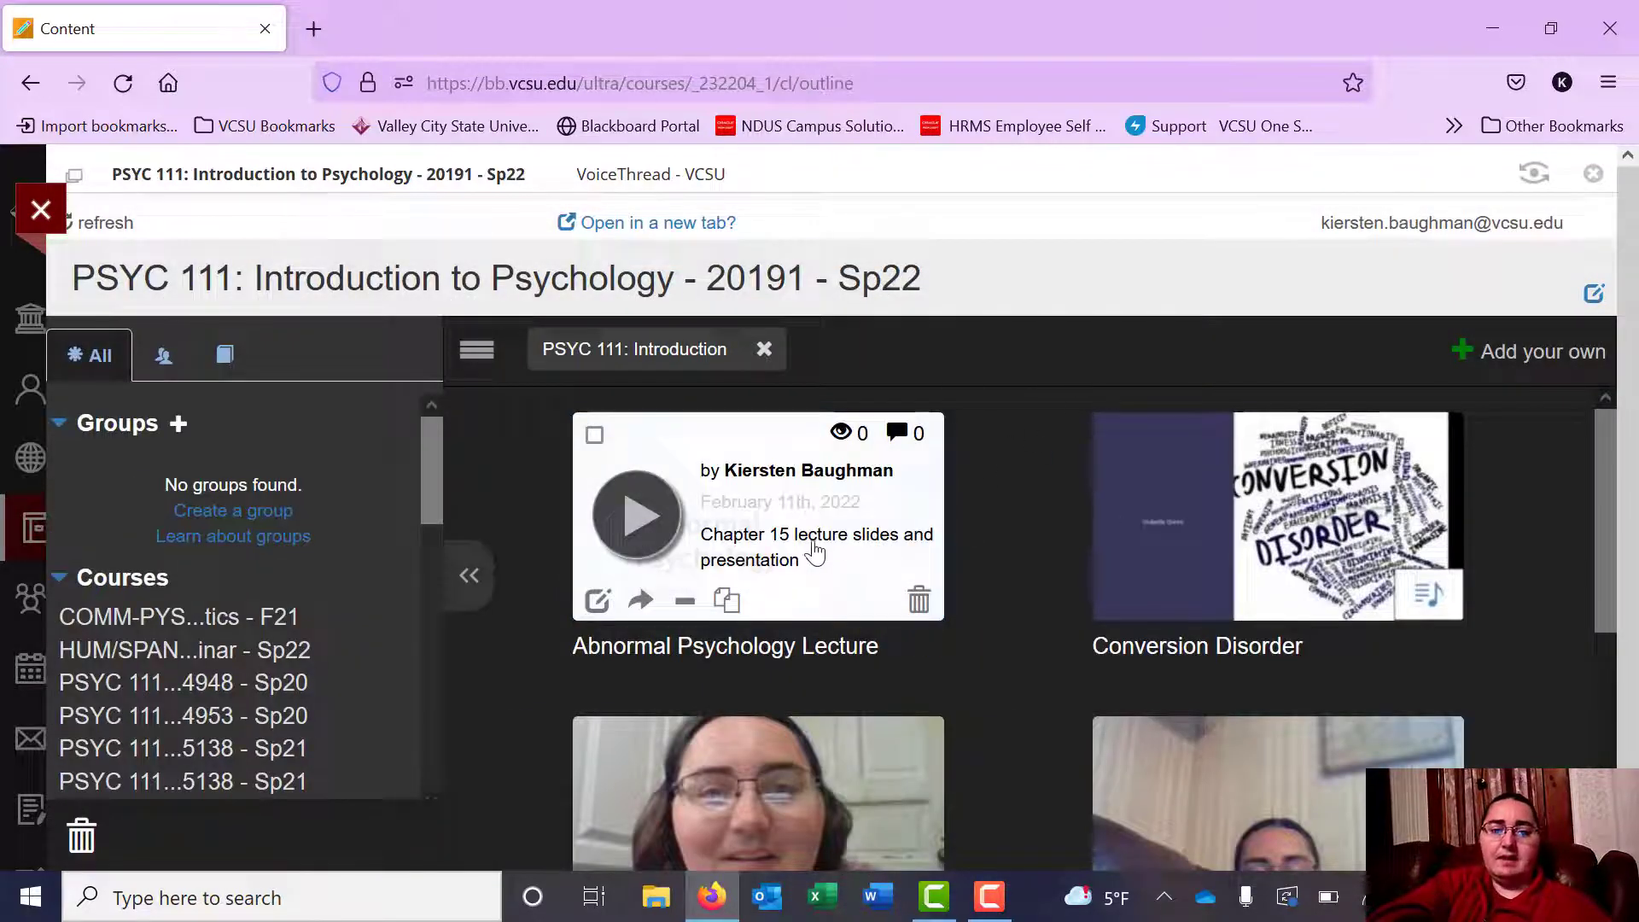
pyautogui.click(893, 521)
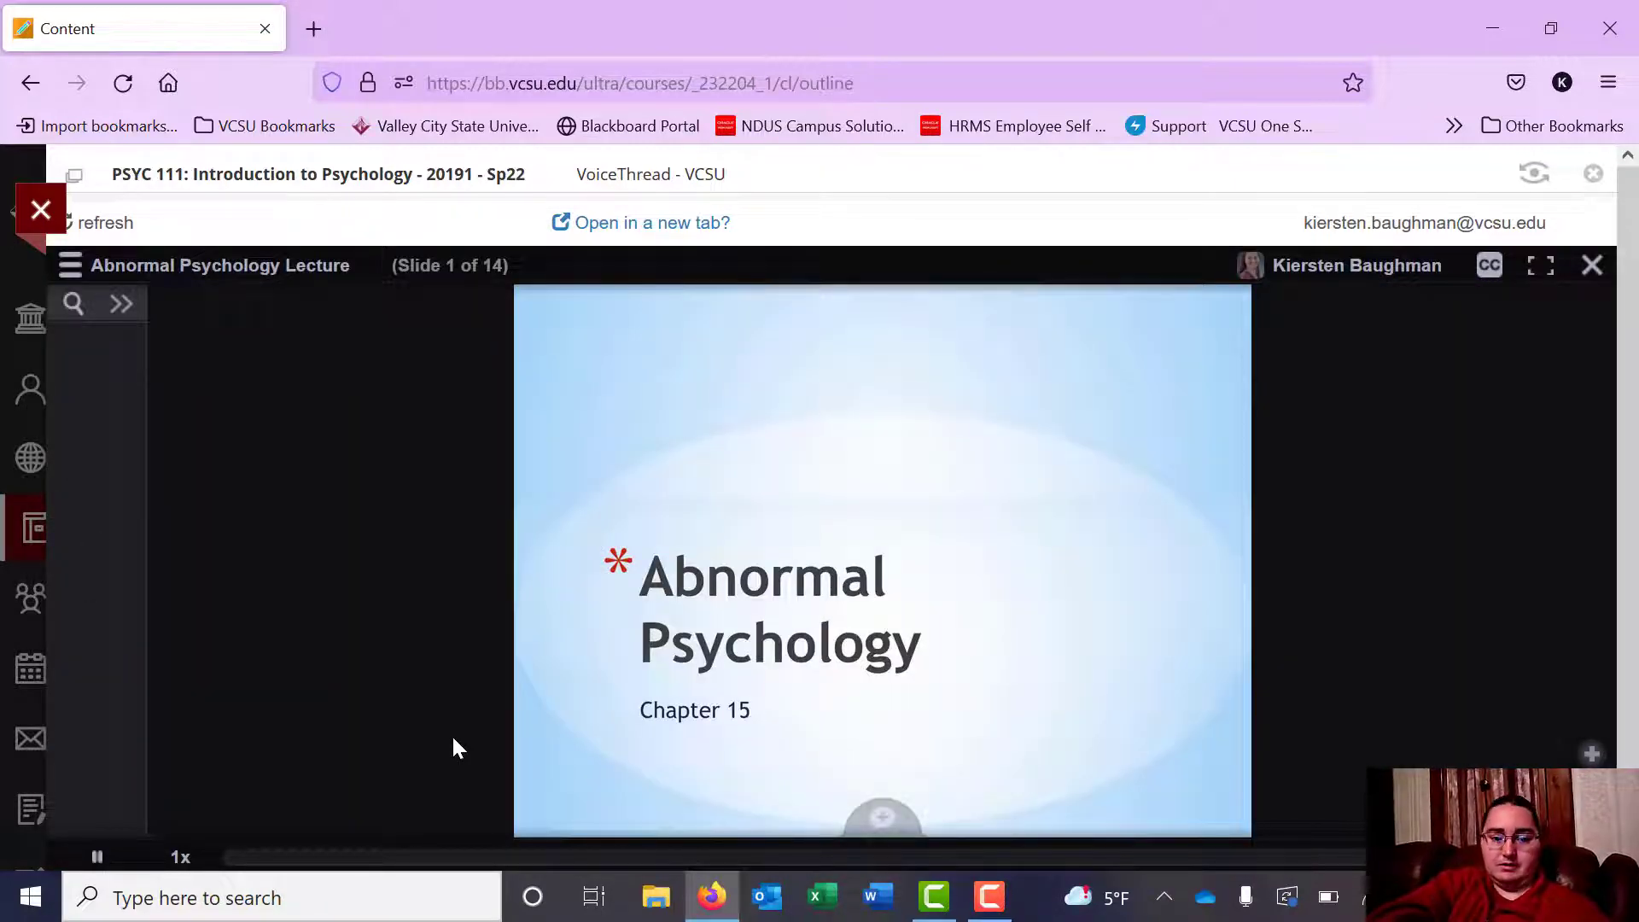
pyautogui.click(884, 819)
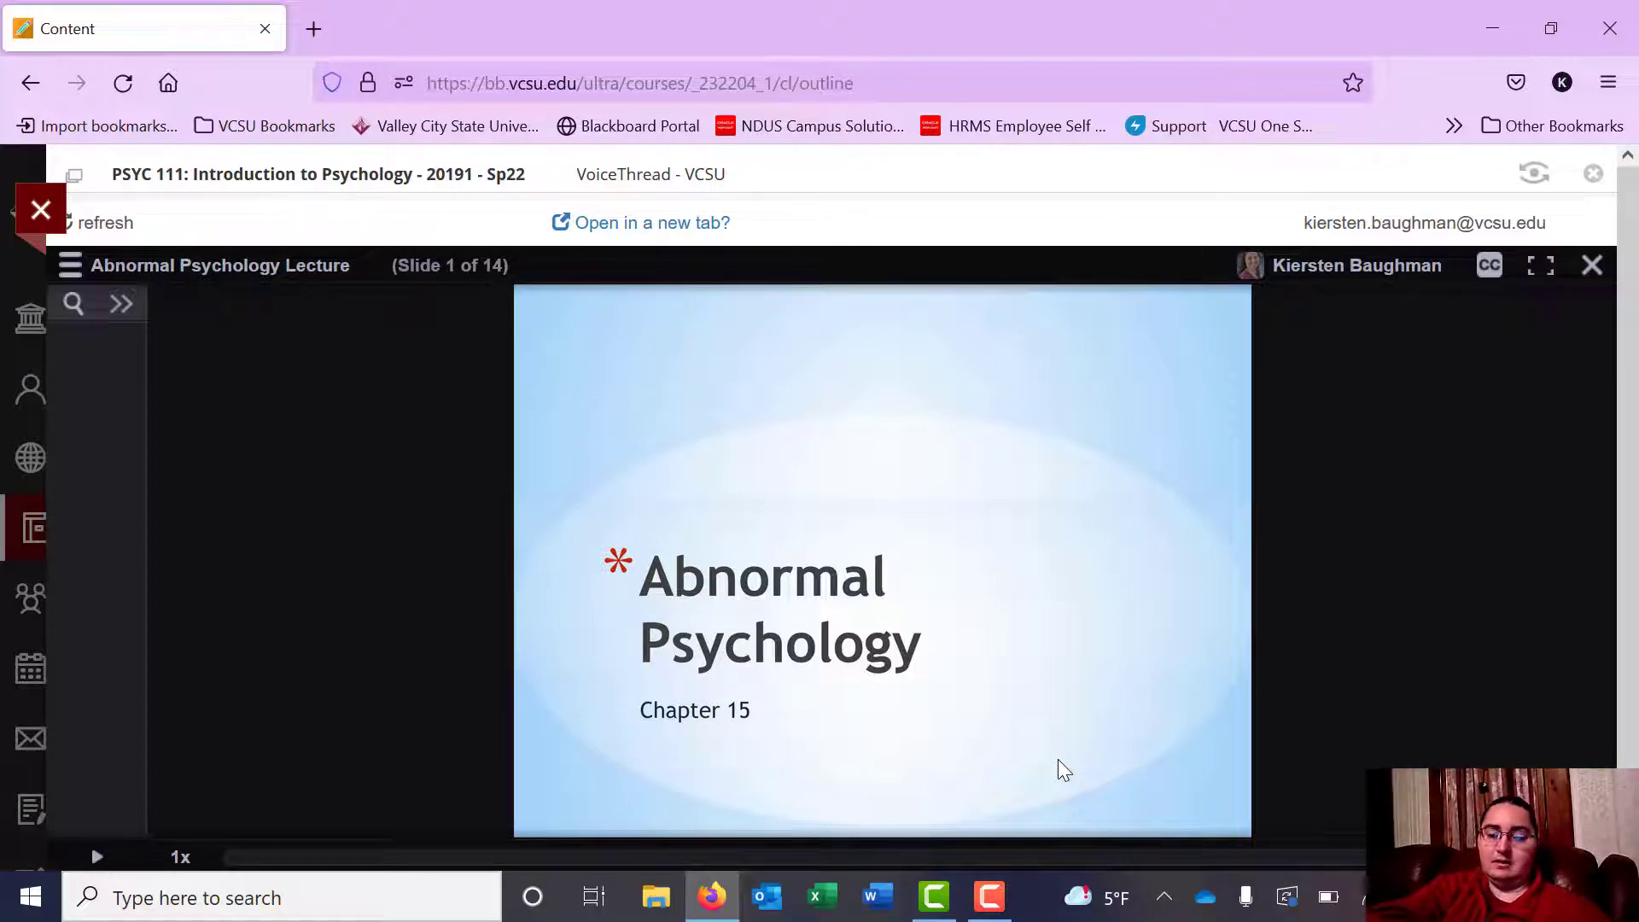
# Advance through the Abnormal Psychology Lecture to the Obsessive-Compulsive slide and bring up the comment options there.
pyautogui.moveTo(1386, 762)
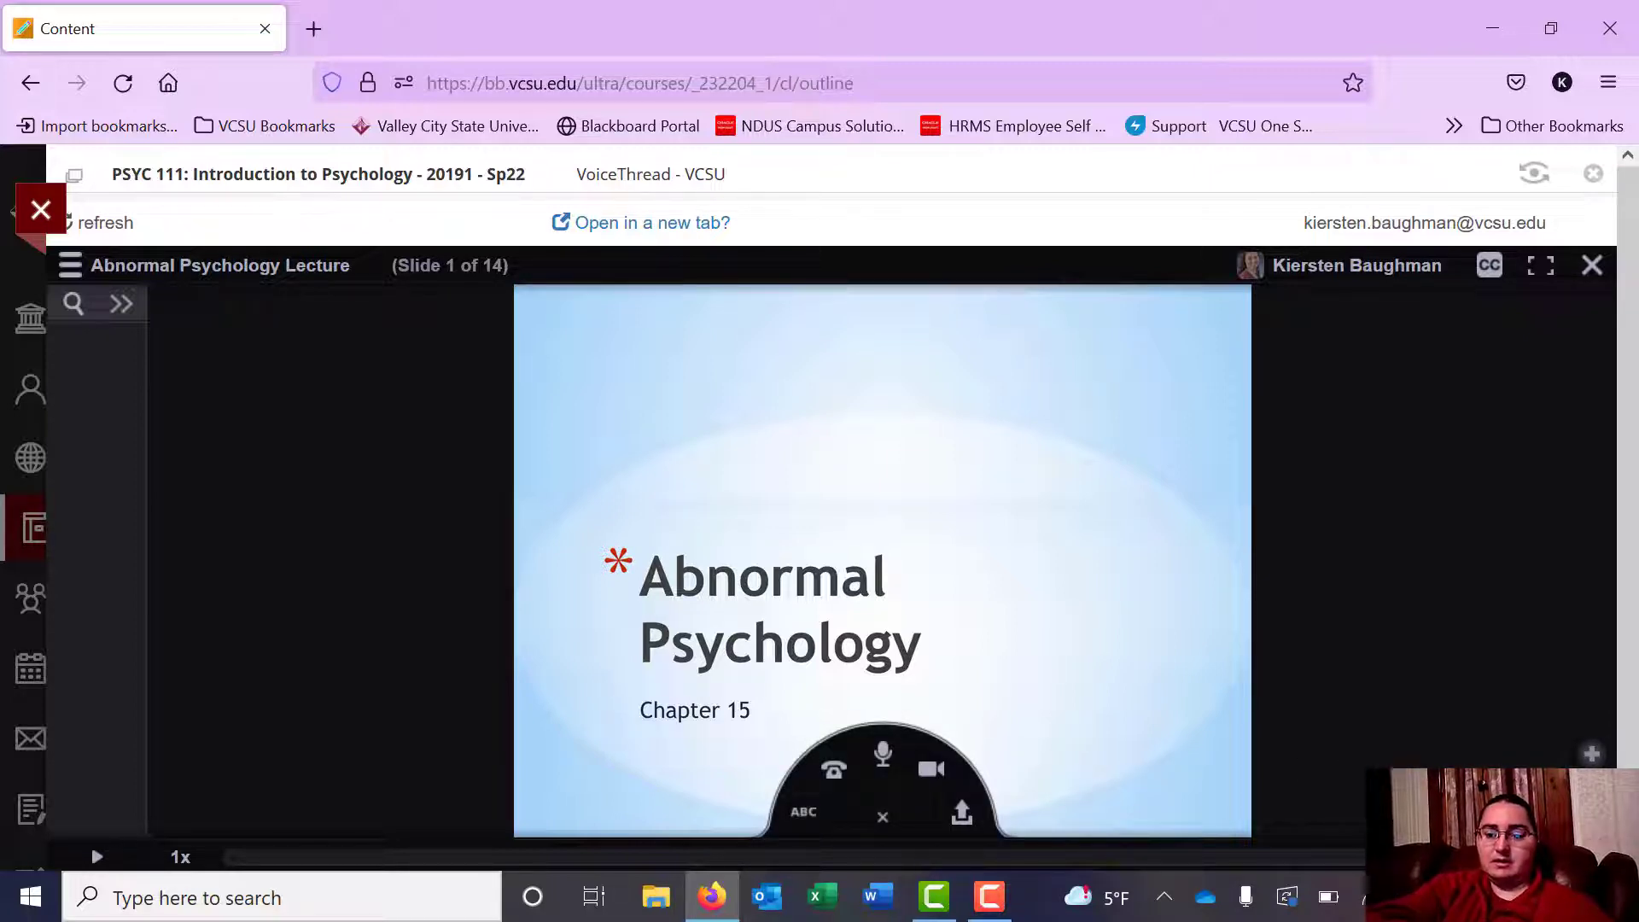
pyautogui.press('Right')
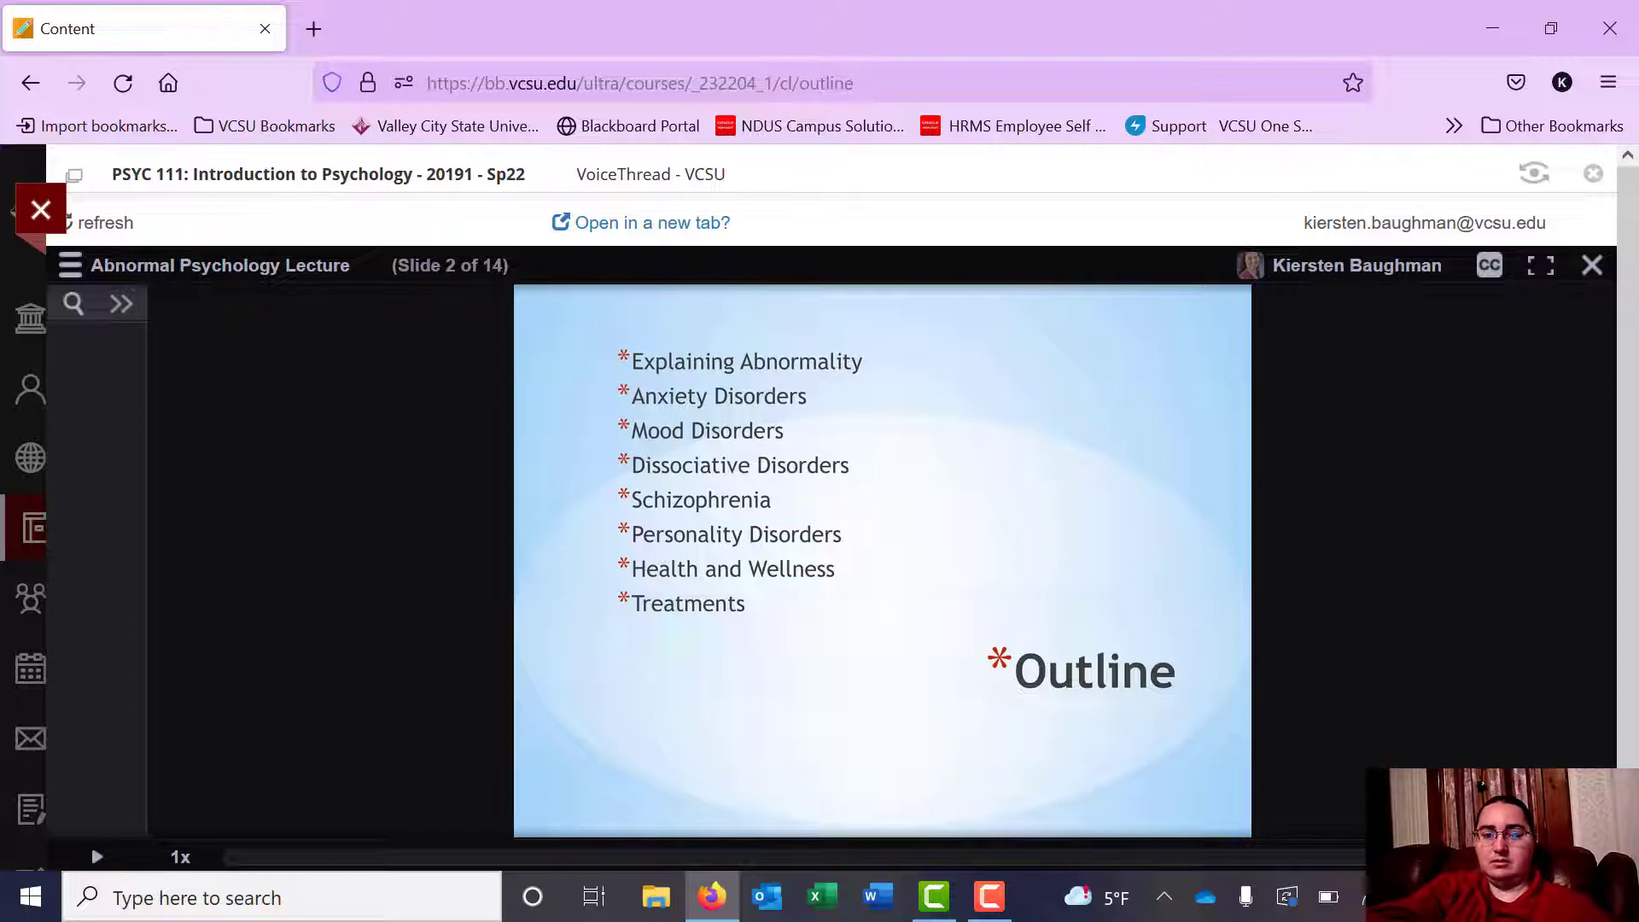
pyautogui.press('Right')
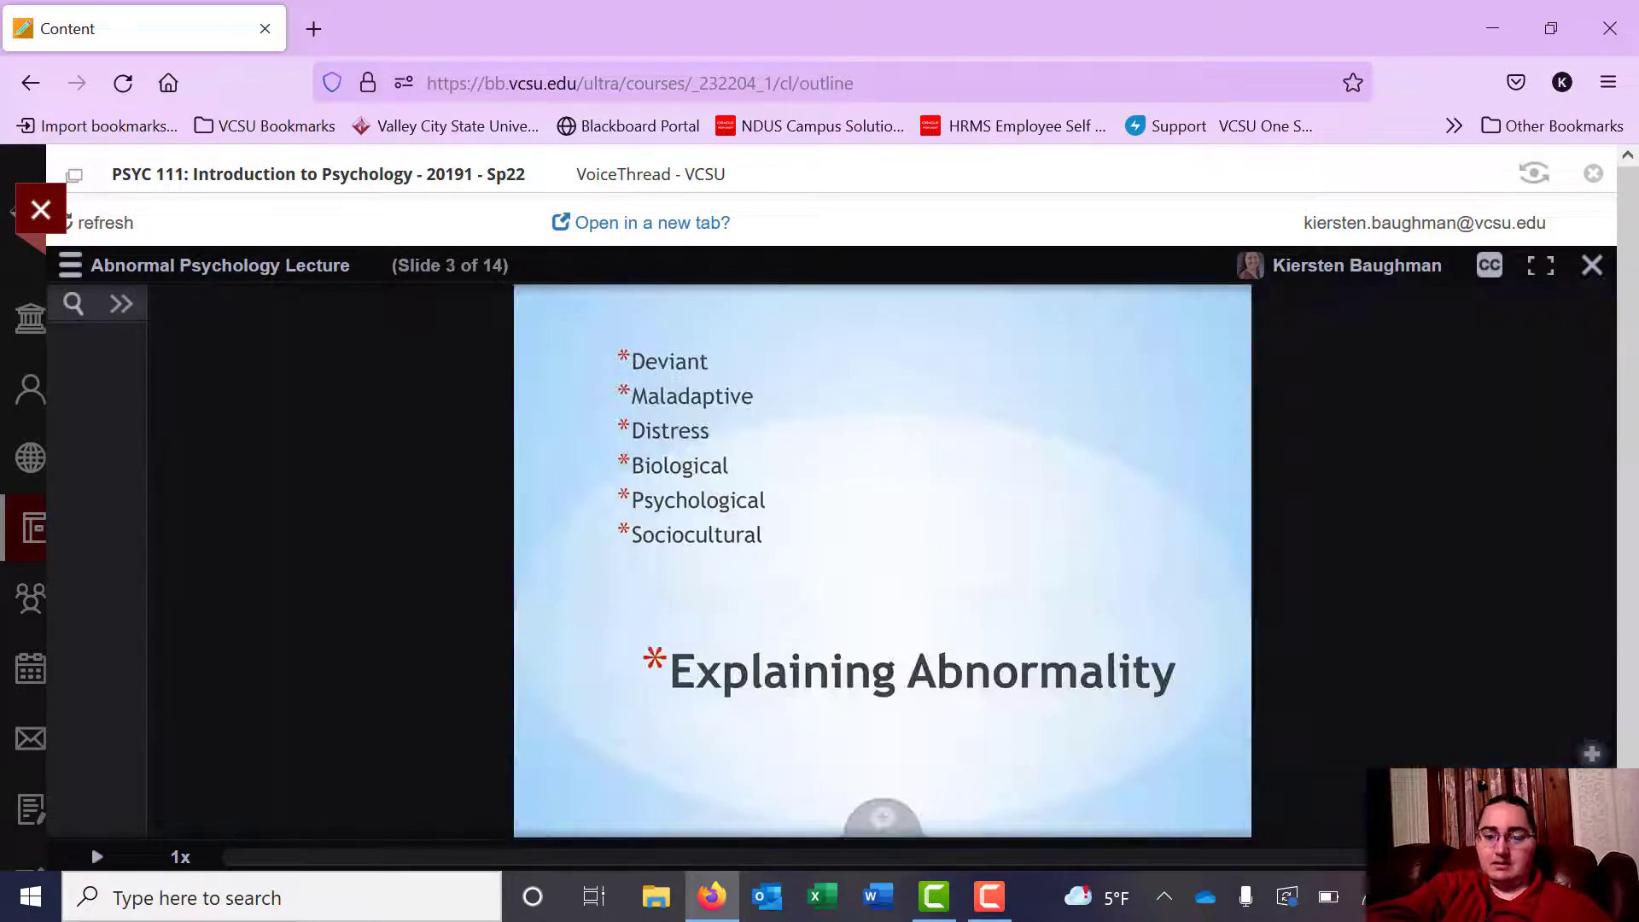
pyautogui.press('Right')
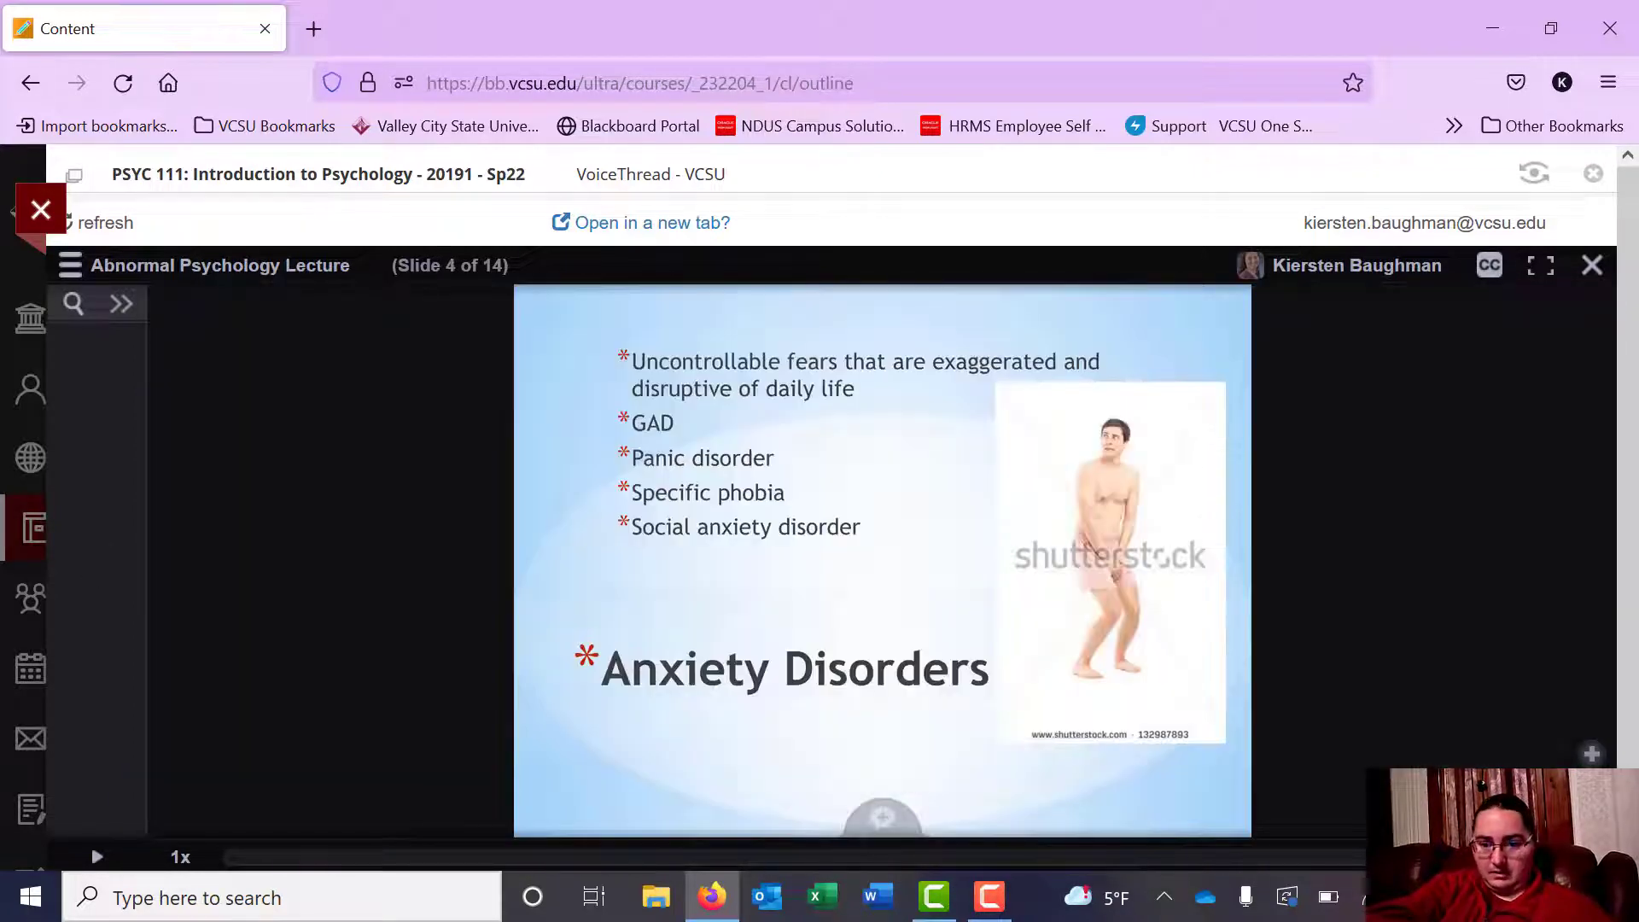
pyautogui.press('Right')
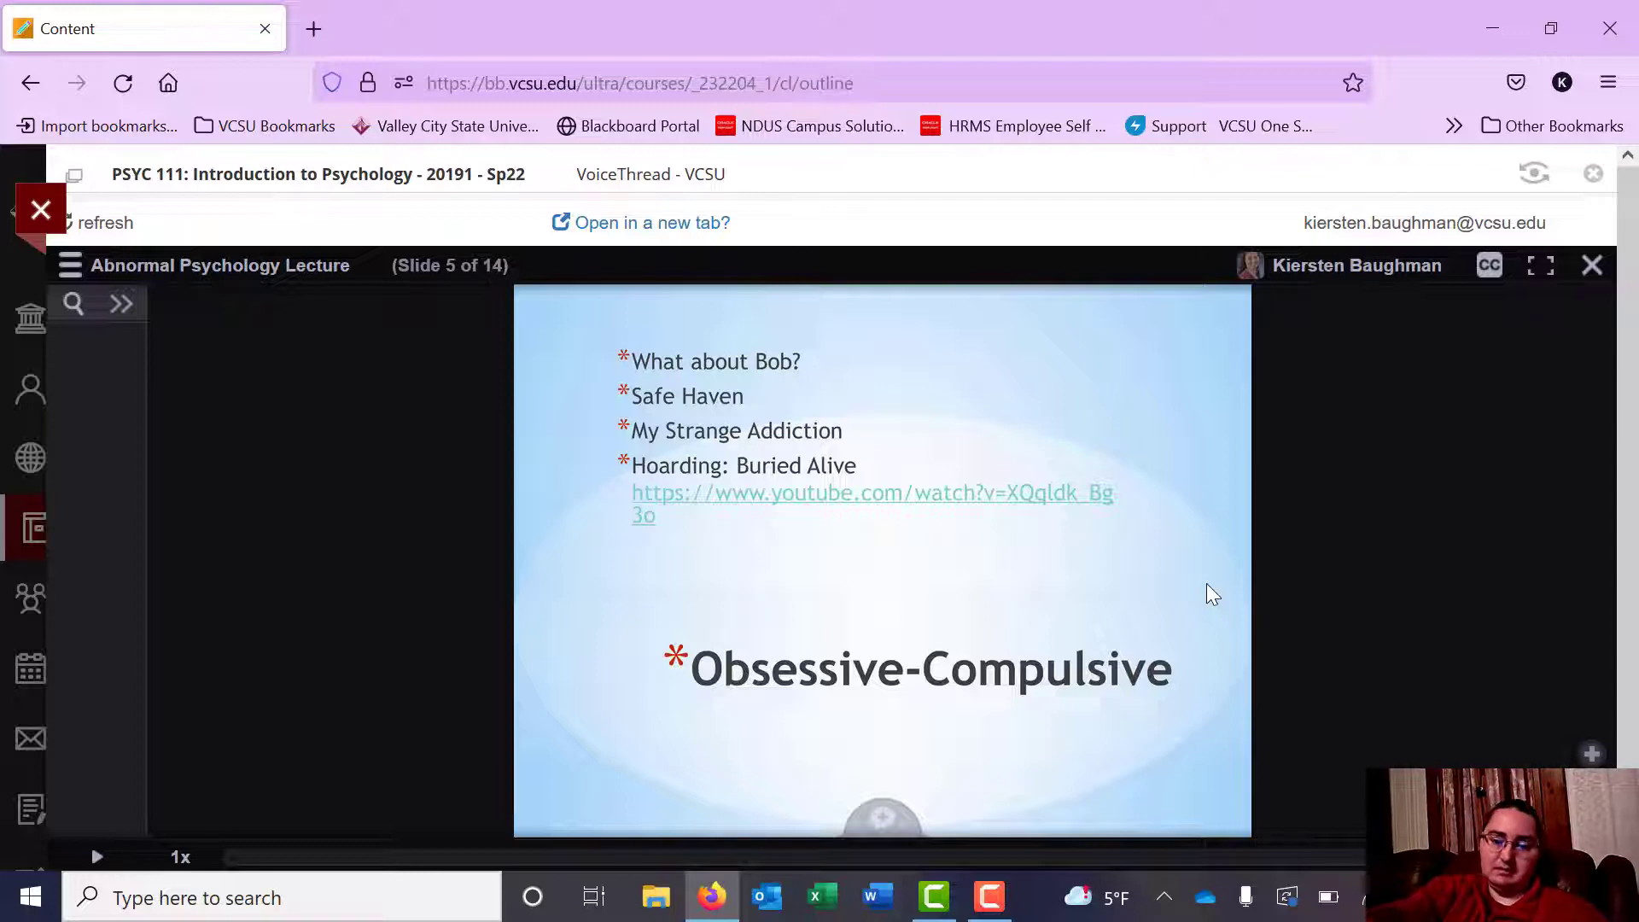
pyautogui.click(883, 821)
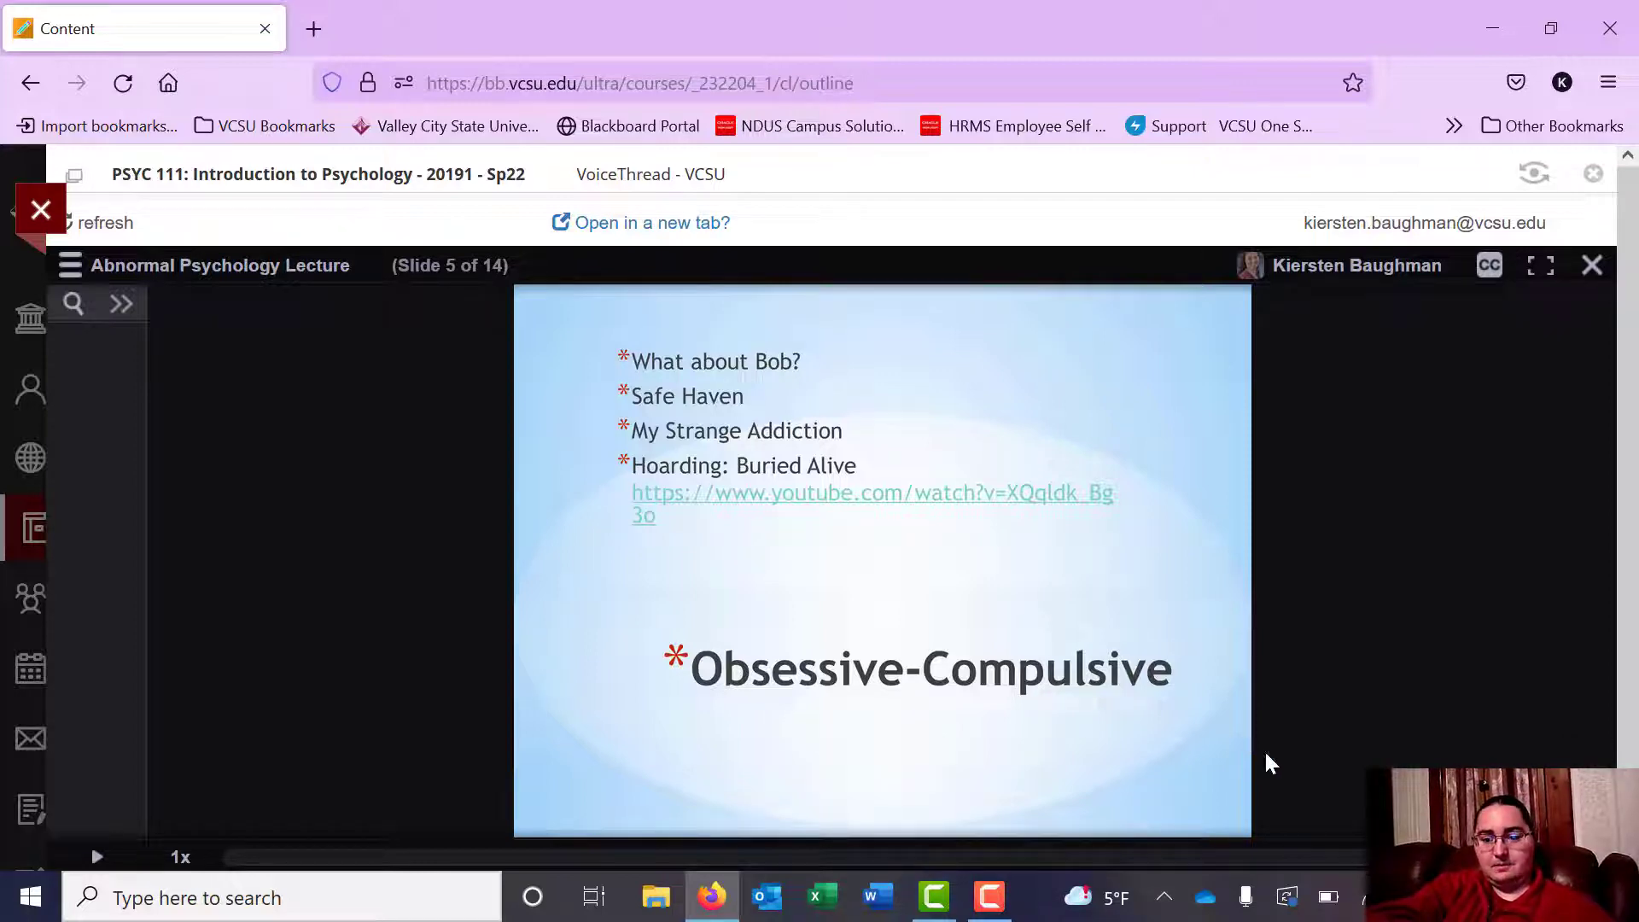
pyautogui.moveTo(1324, 774)
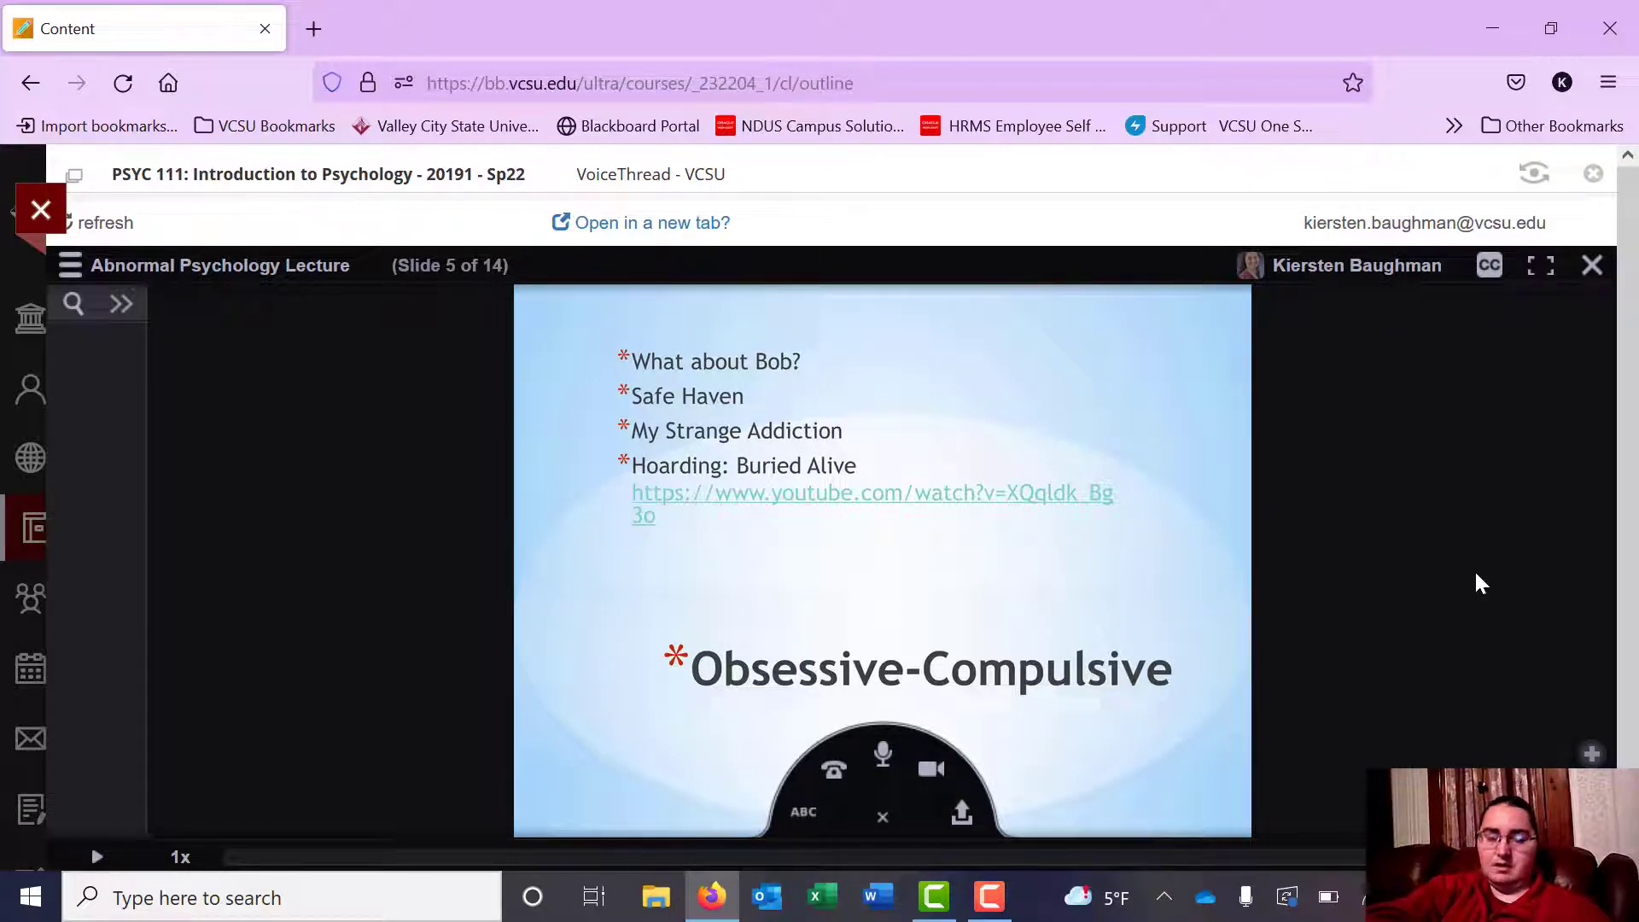
# Close the lecture and look through the VoiceThreads shared with the PSYC 111 course down to Psychology and Baking.
pyautogui.click(1593, 266)
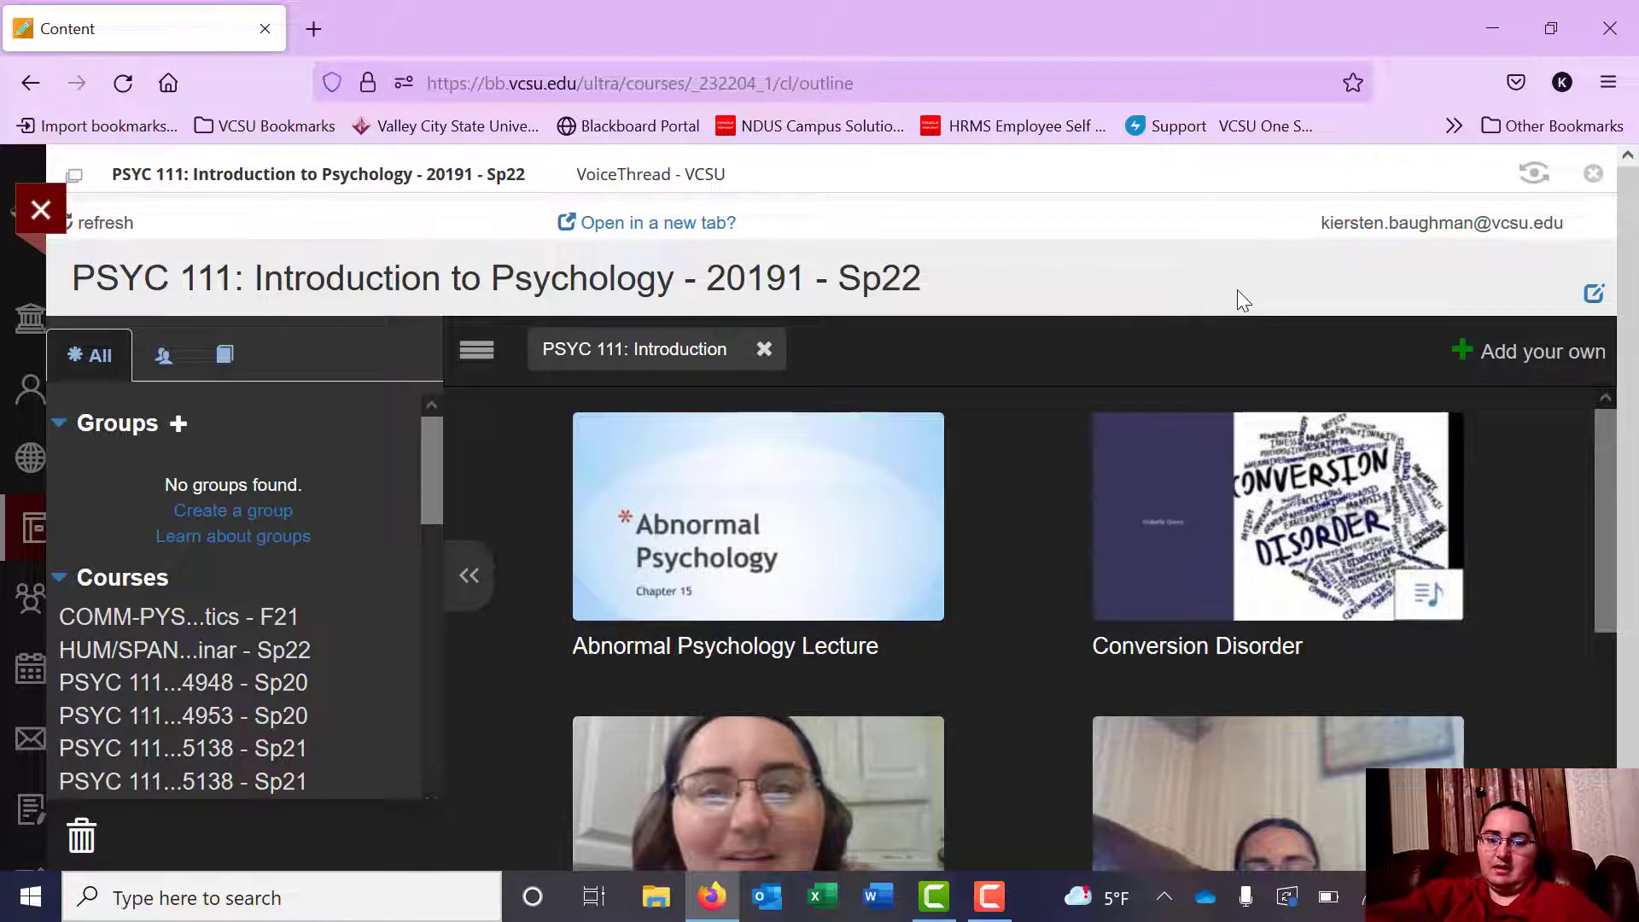
pyautogui.moveTo(912, 782)
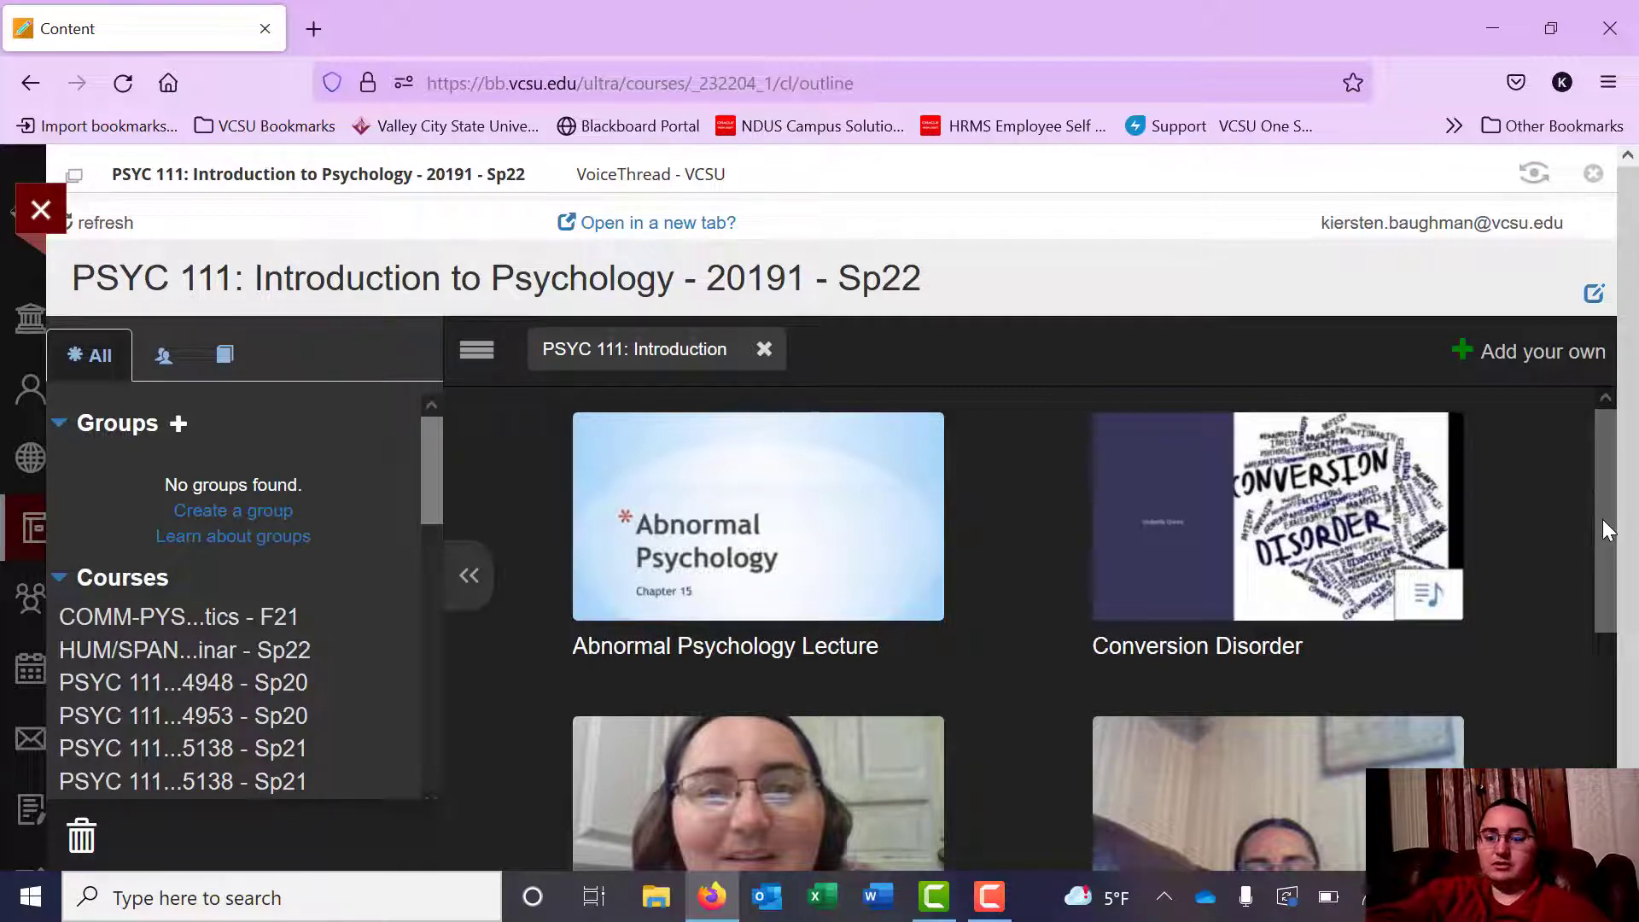
pyautogui.moveTo(1601, 519); pyautogui.dragTo(1590, 730)
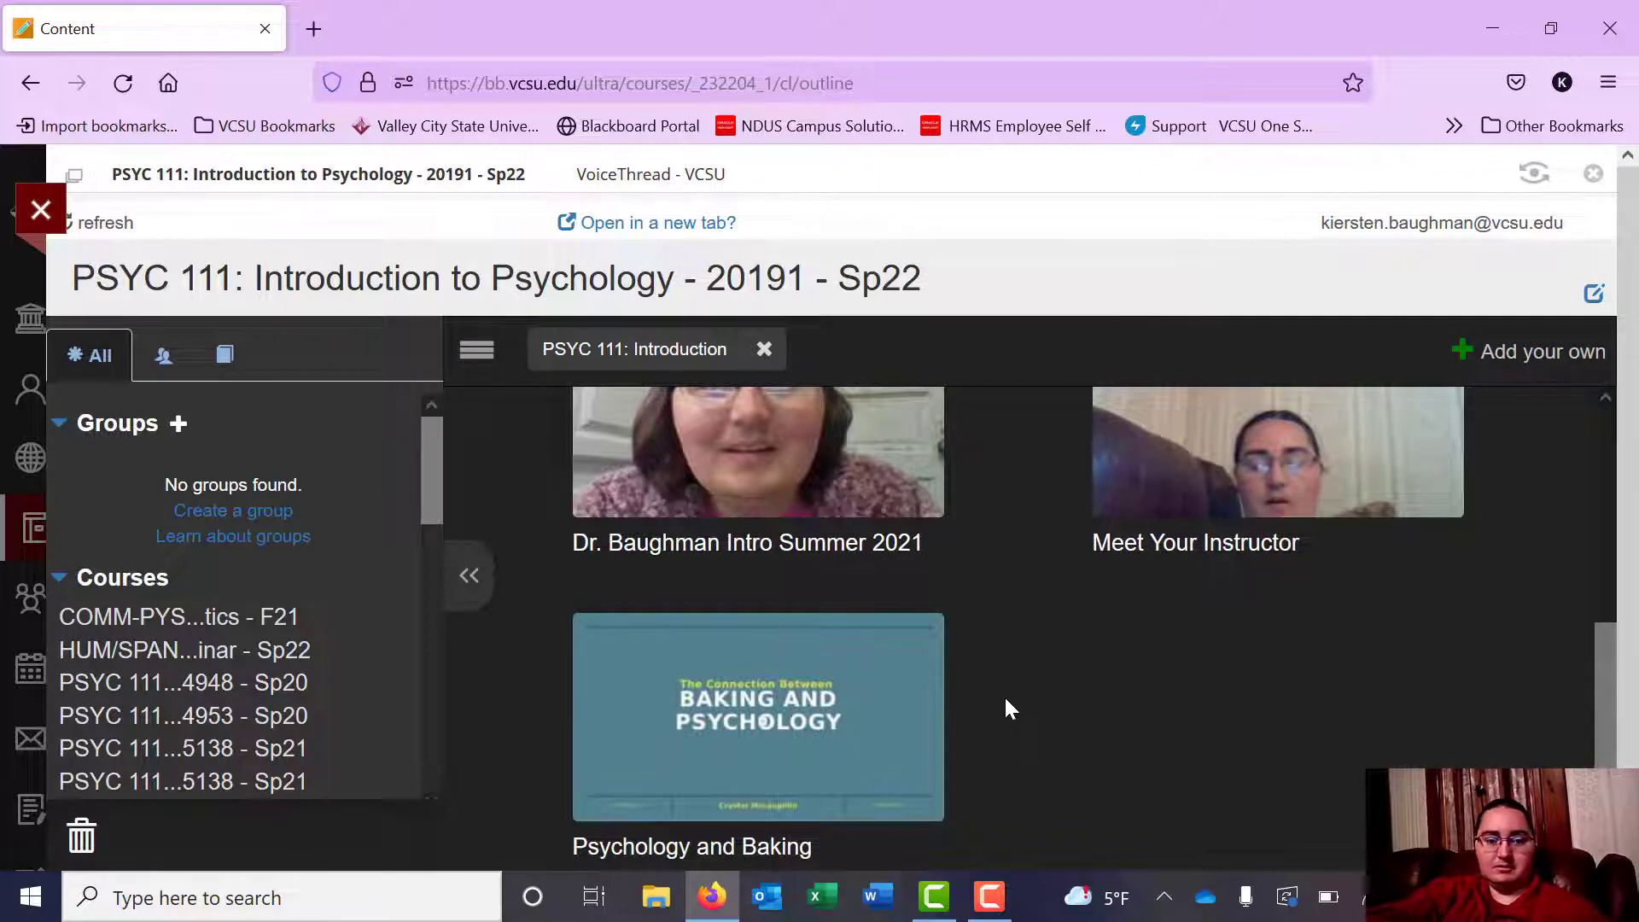
pyautogui.moveTo(946, 702)
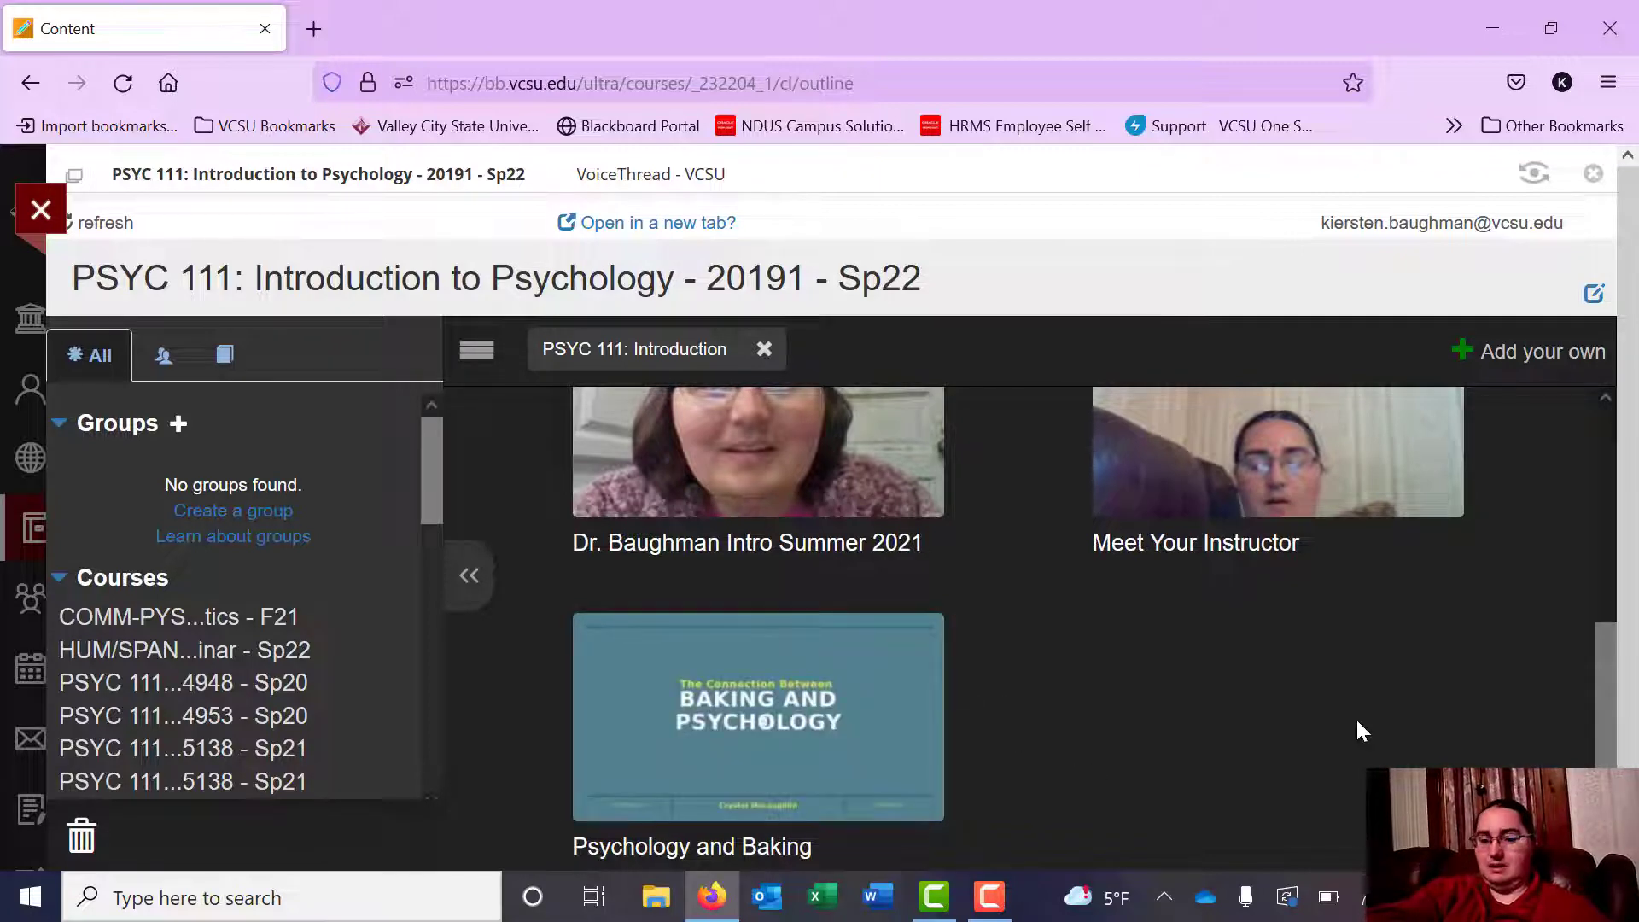